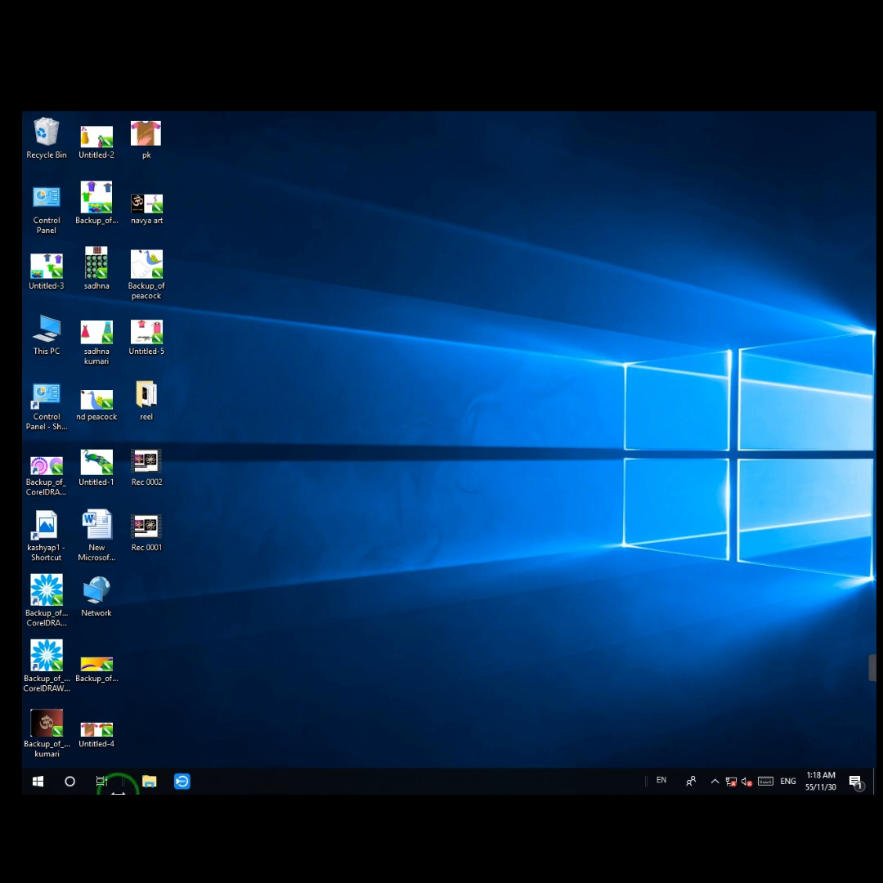
- Start TallyPrime and continue in educational mode
click(37, 782)
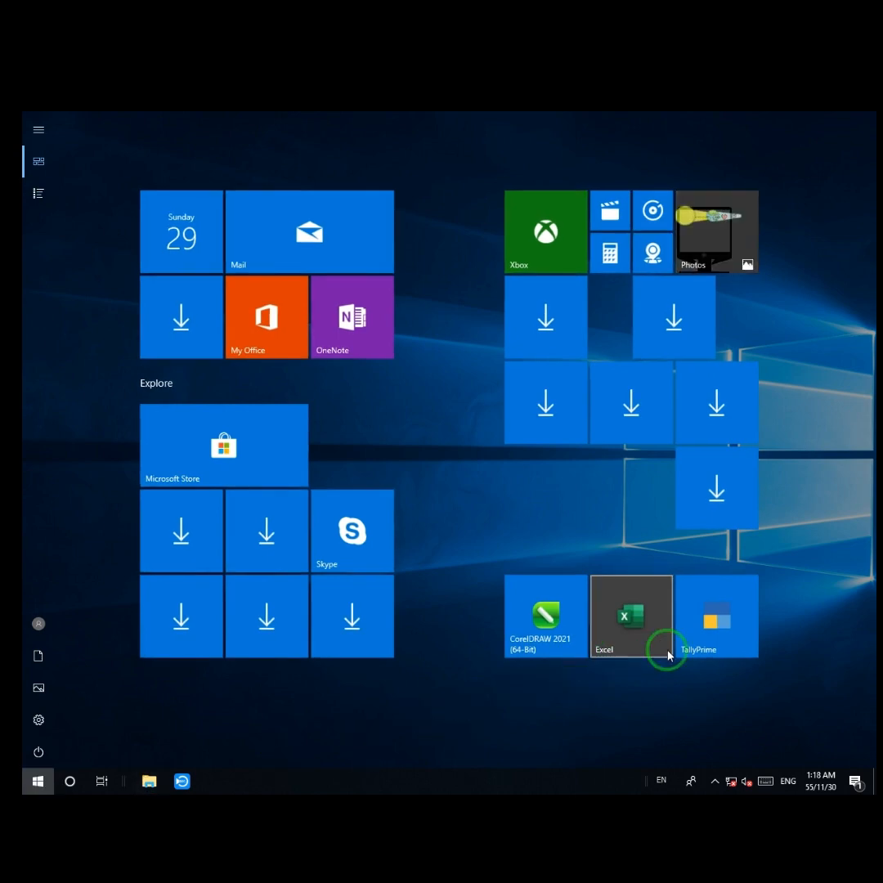
click(709, 622)
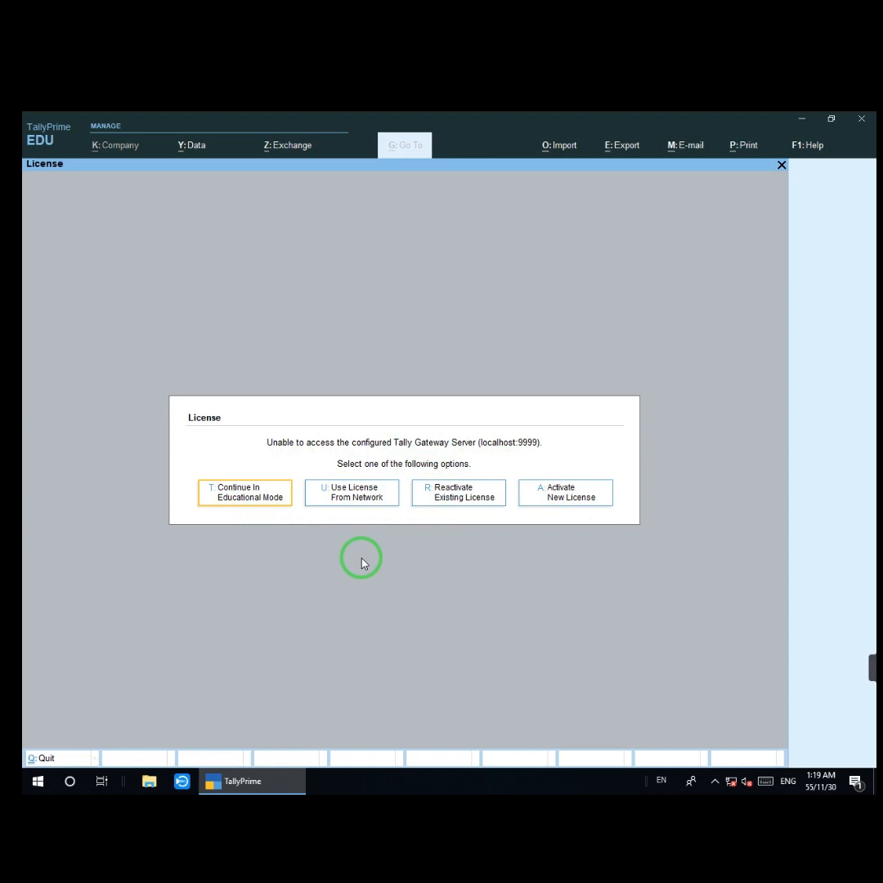
click(255, 503)
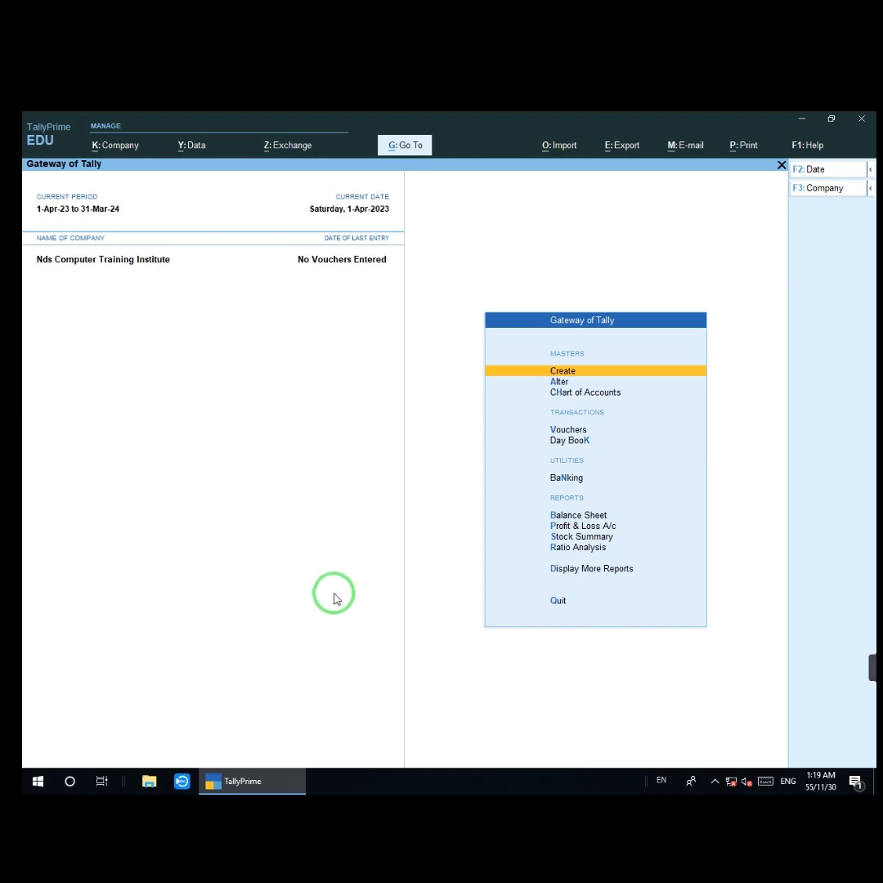
key(Up)
key(Down)
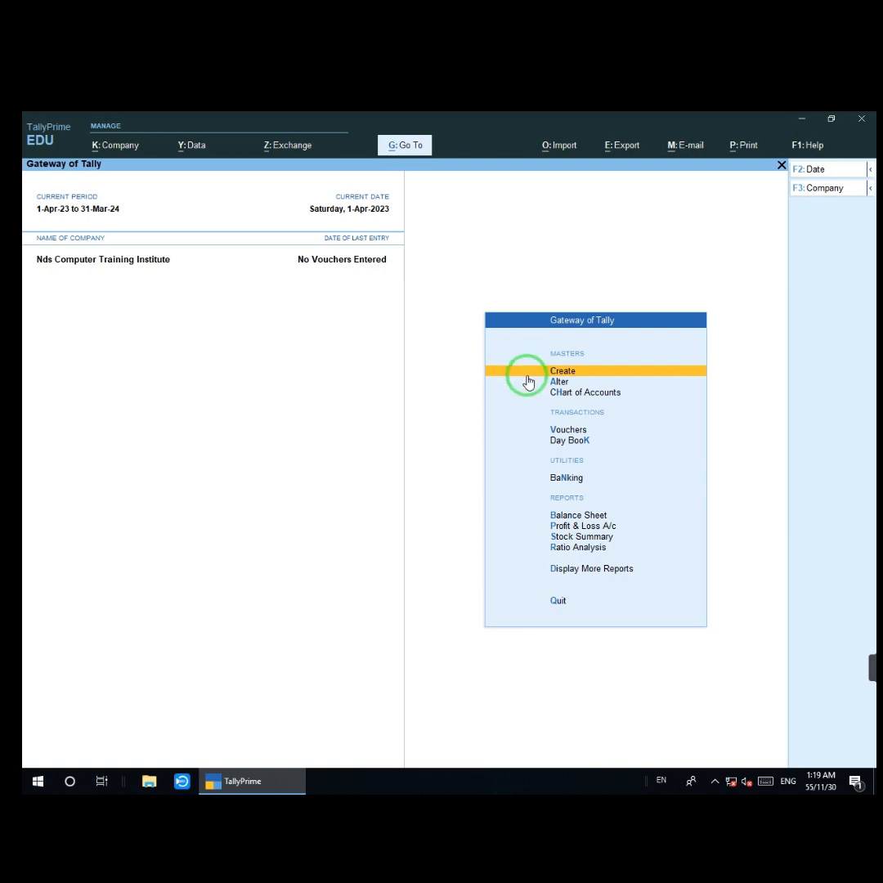
key(Down)
key(Down)
key(Down)
key(Down)
key(Down)
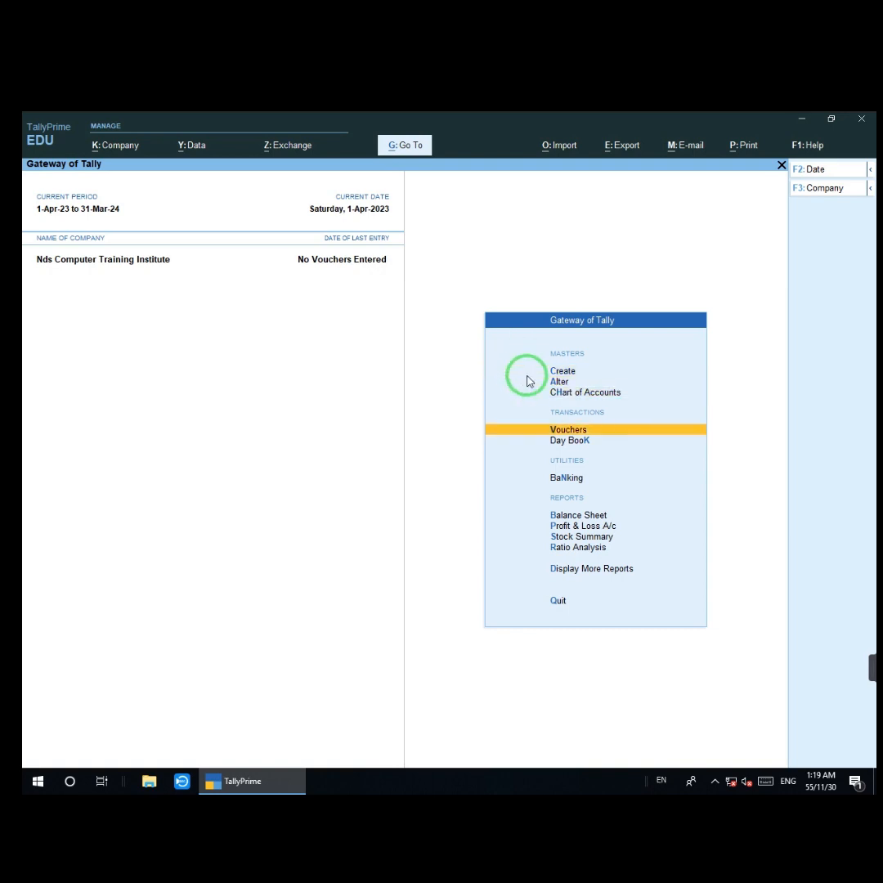
key(Up)
key(Up)
key(Up)
key(Up)
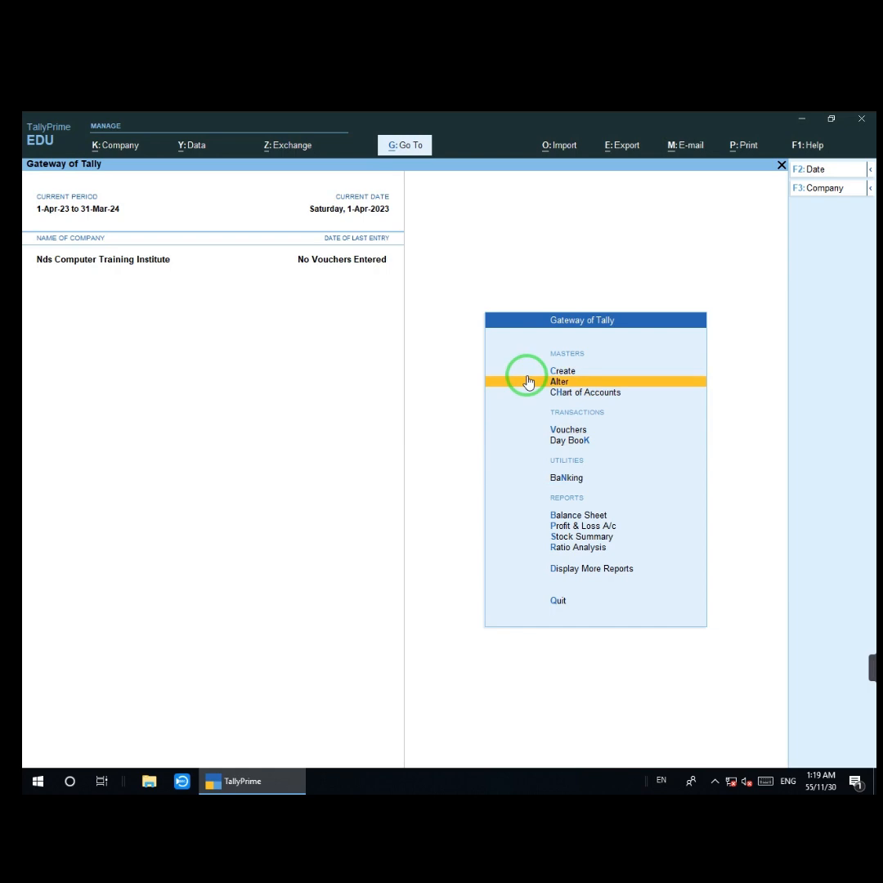
key(Up)
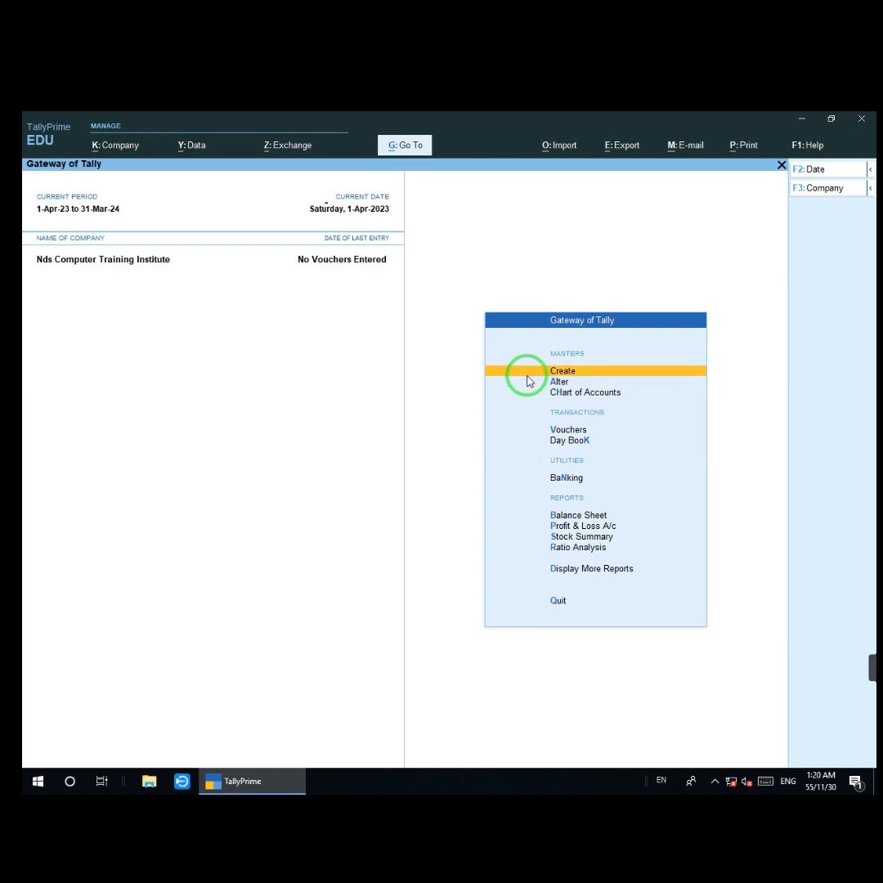
- Open the list of masters that can be created and look through its accounting and inventory entries
click(529, 381)
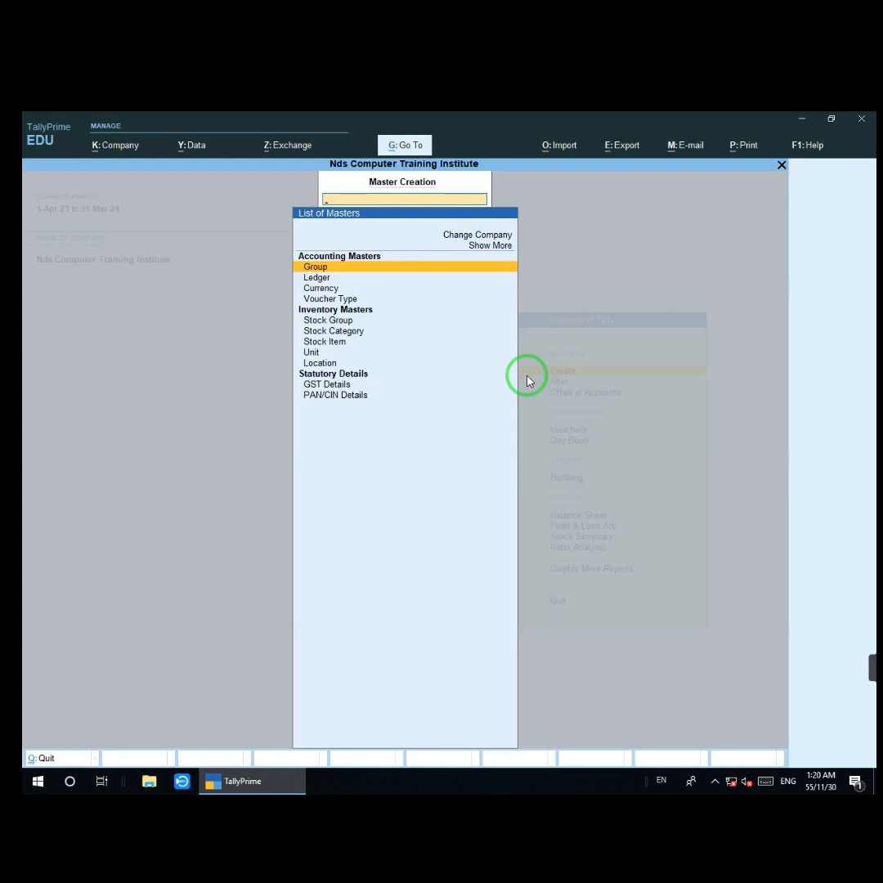
key(Down)
key(Down)
key(Down)
key(Down)
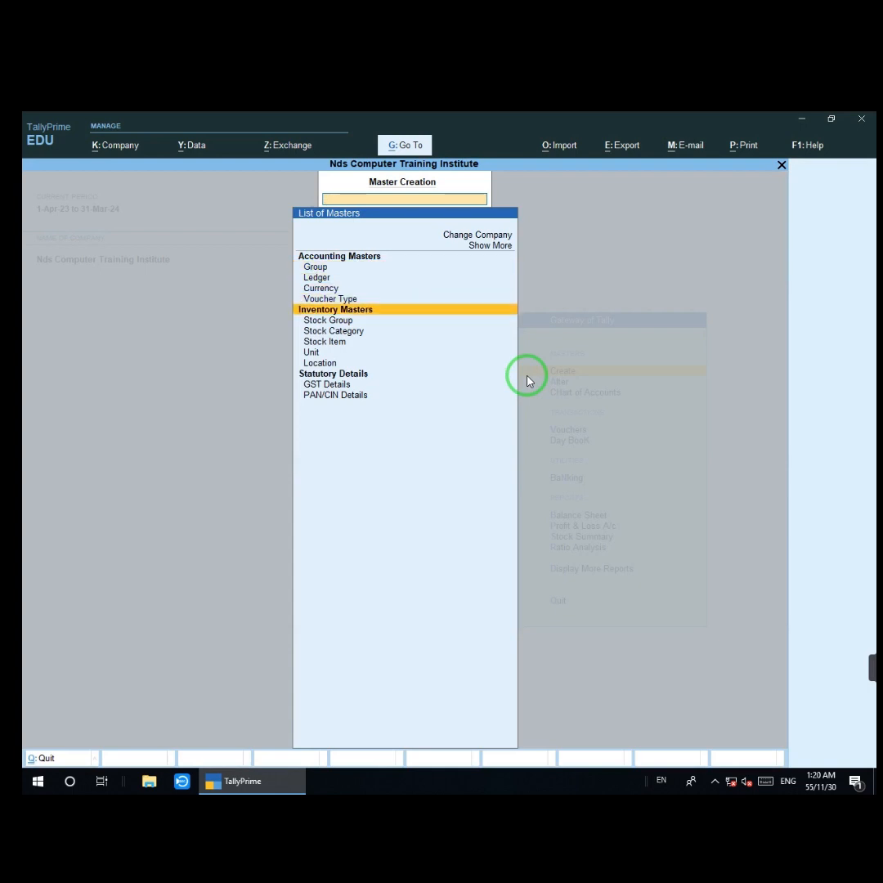
key(Down)
key(Down)
key(Down)
key(Down)
key(Down)
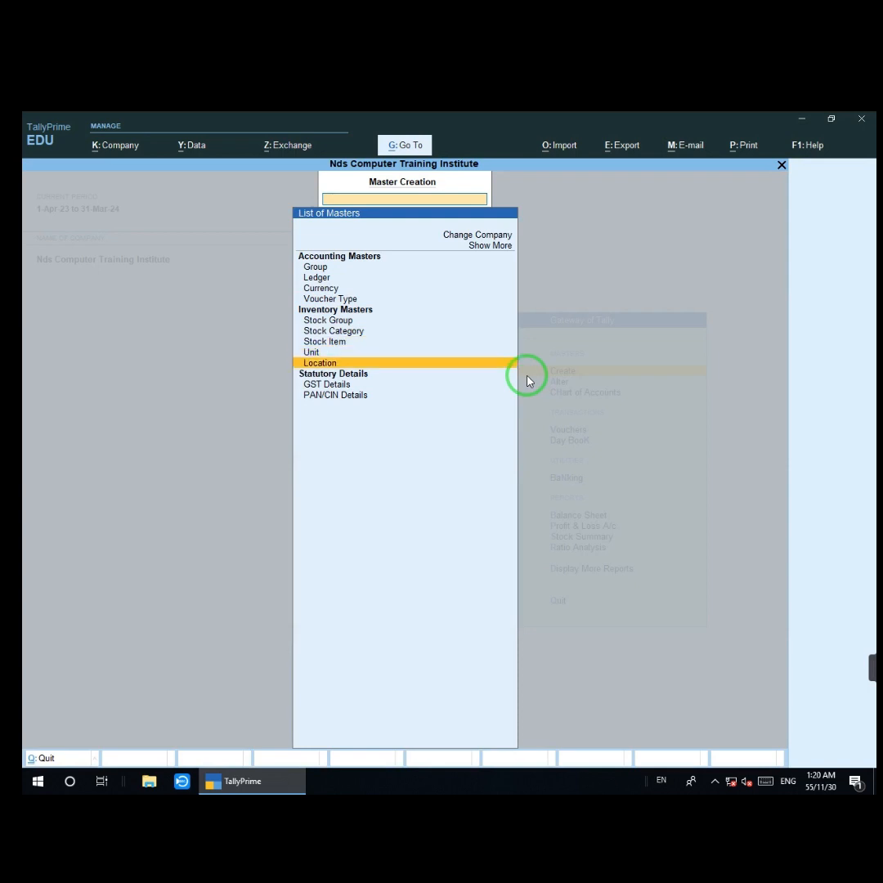
- Examine the inventory master types between Stock Group and Location in the list of masters
key(Up)
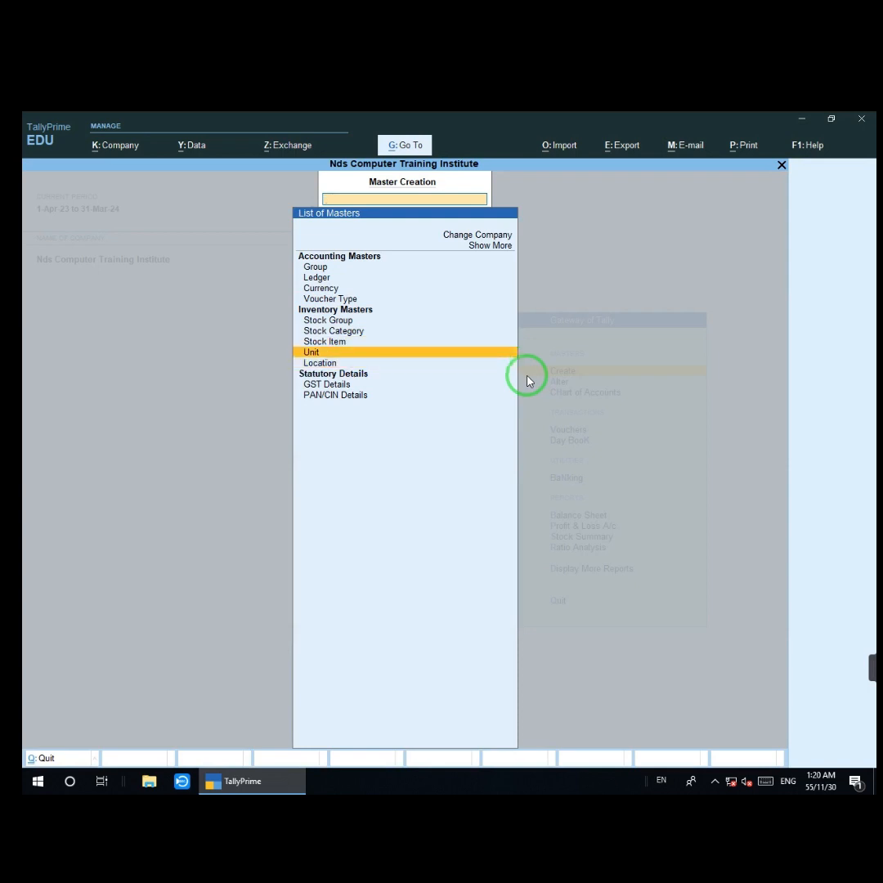
key(Up)
key(Up)
key(Down)
key(Down)
key(Up)
key(Up)
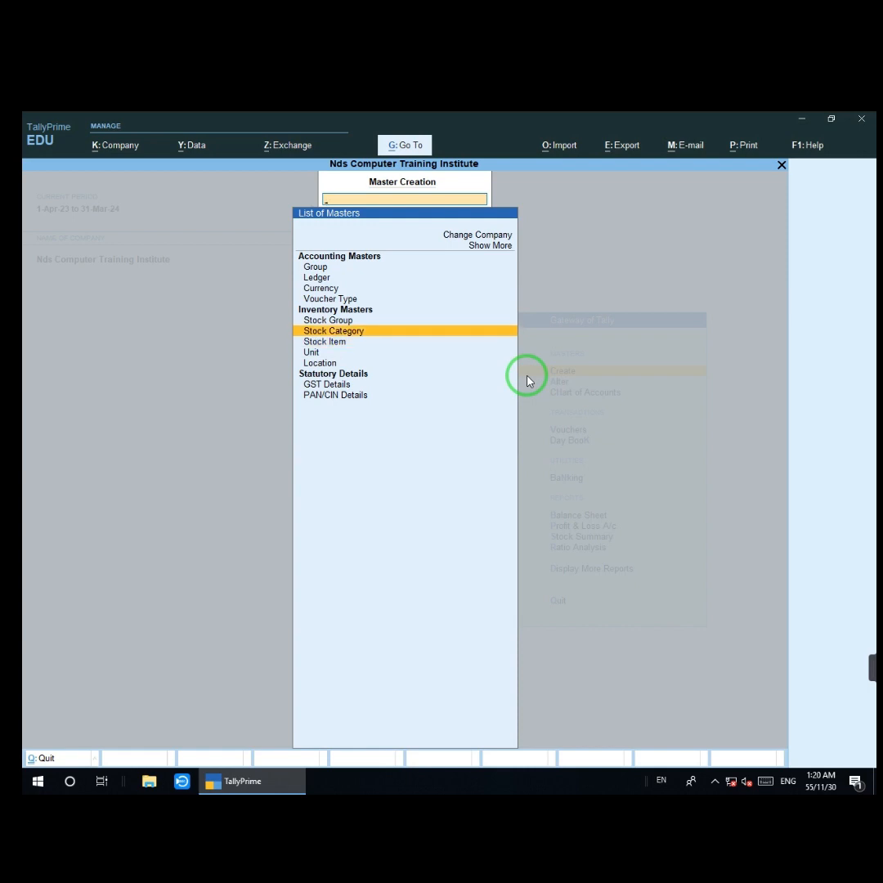
key(Up)
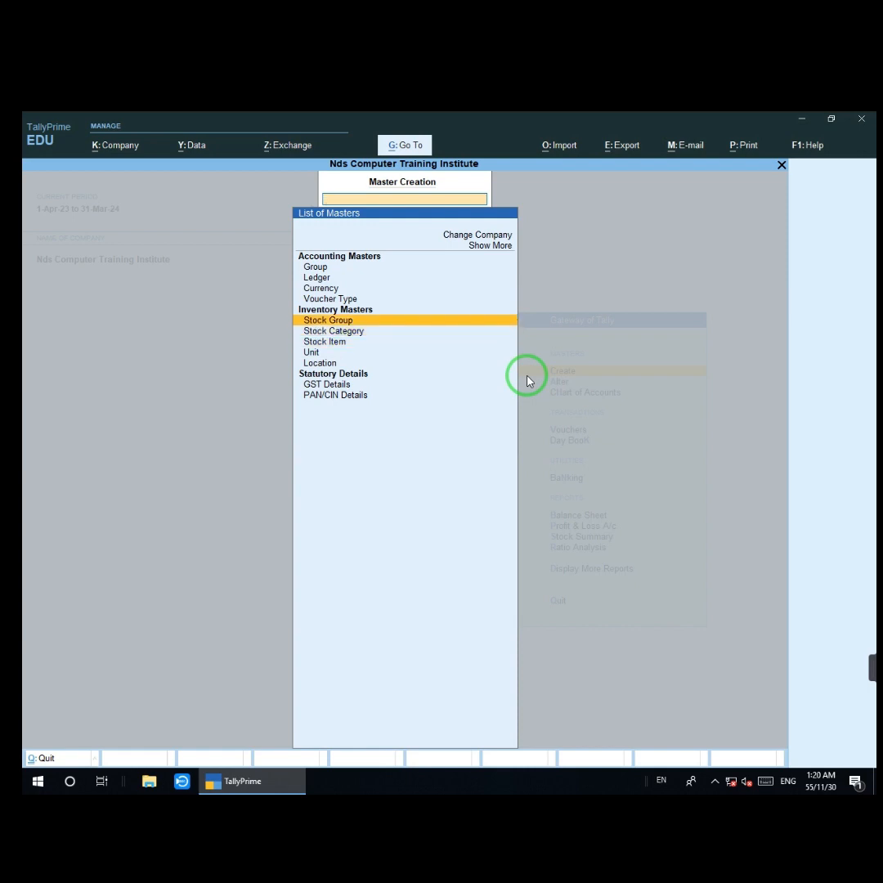
key(Down)
key(Down)
key(Down)
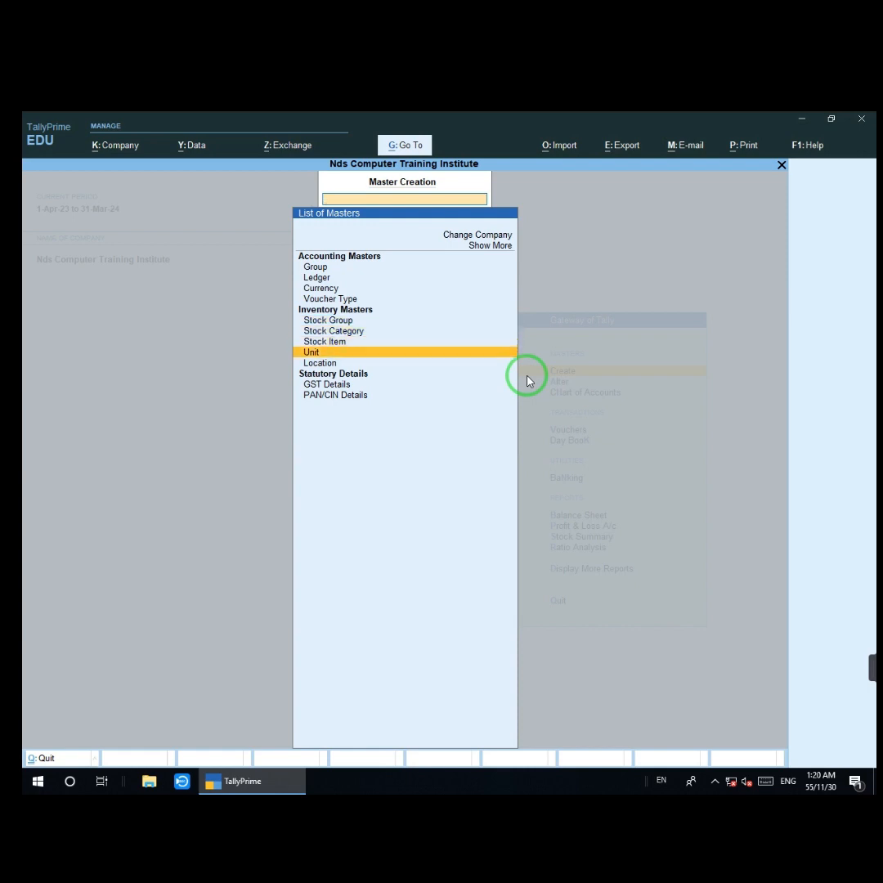
key(Up)
key(Up)
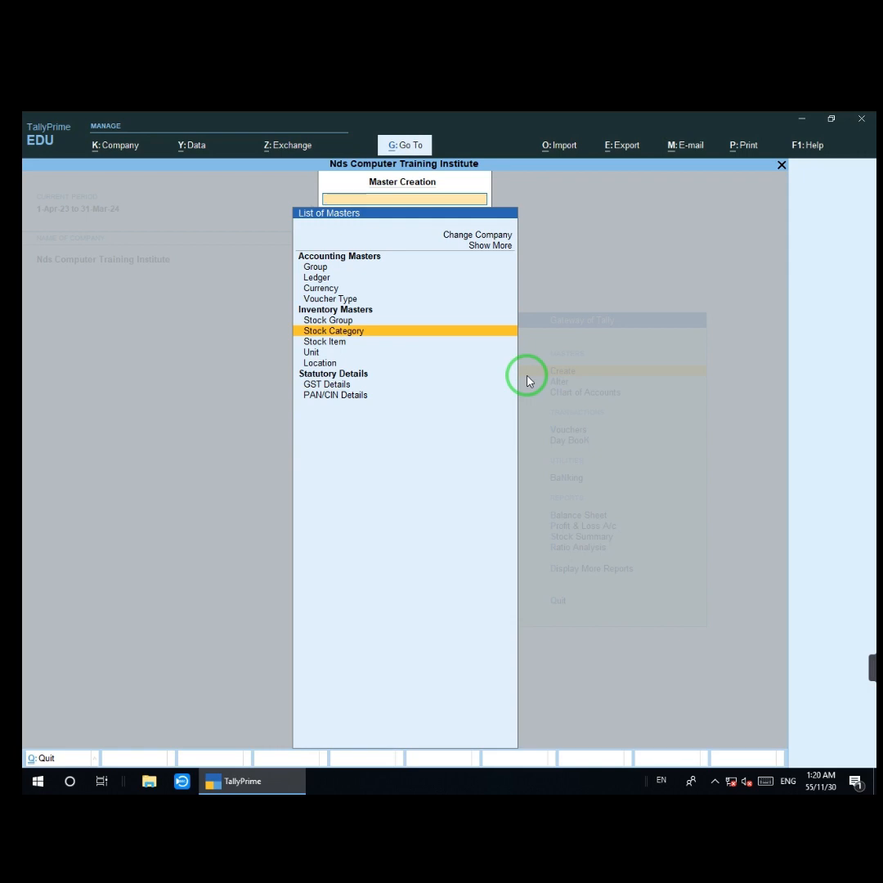
key(Down)
key(Down)
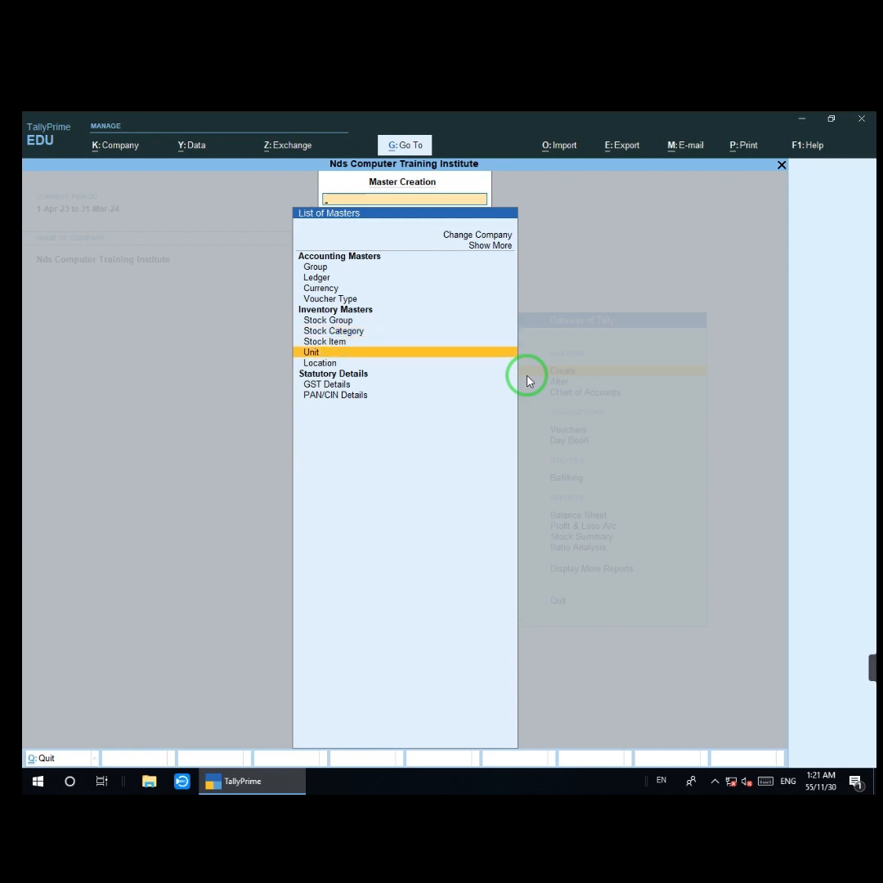
key(Up)
key(Up)
key(Up)
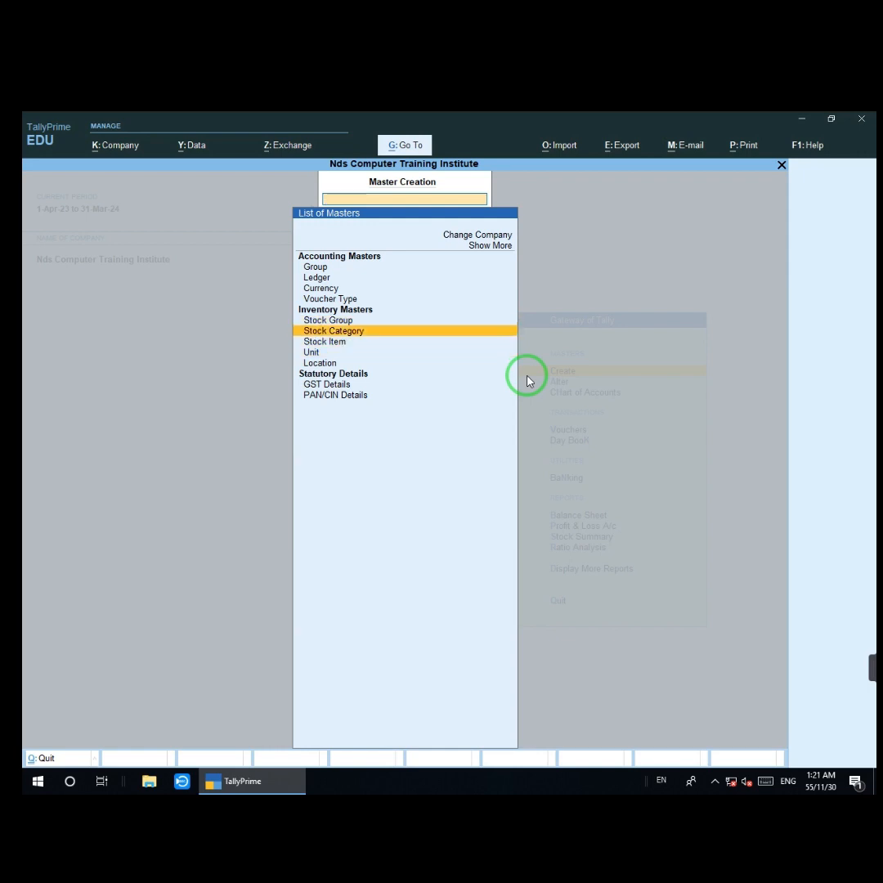
key(Down)
key(Down)
key(Down)
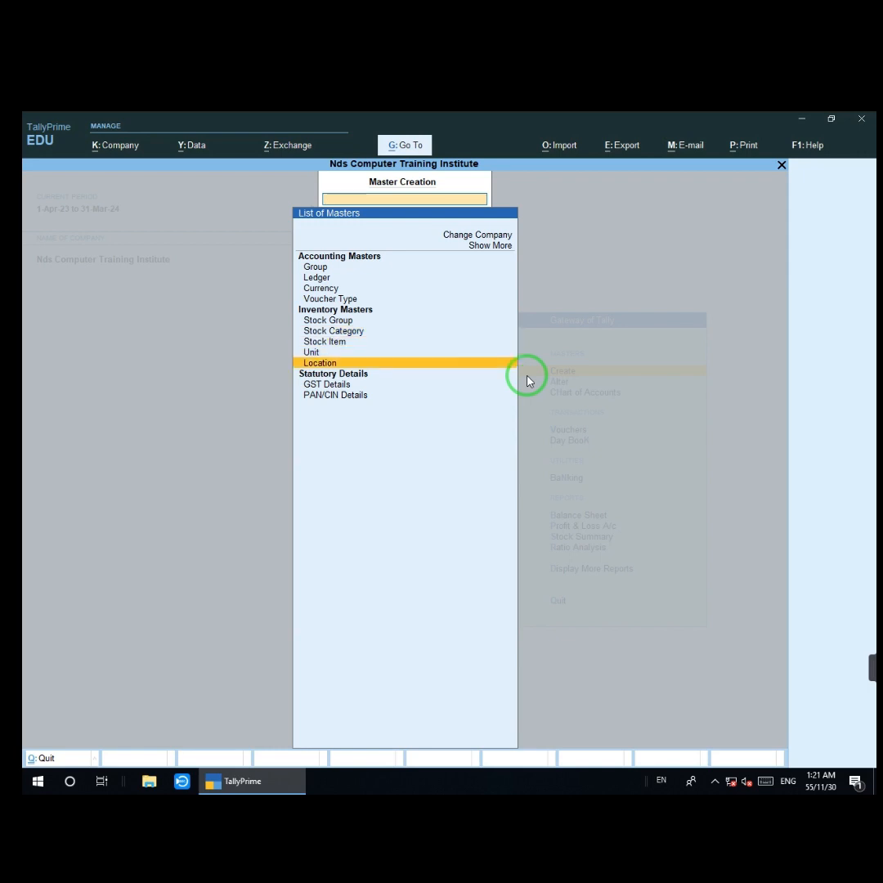
key(Up)
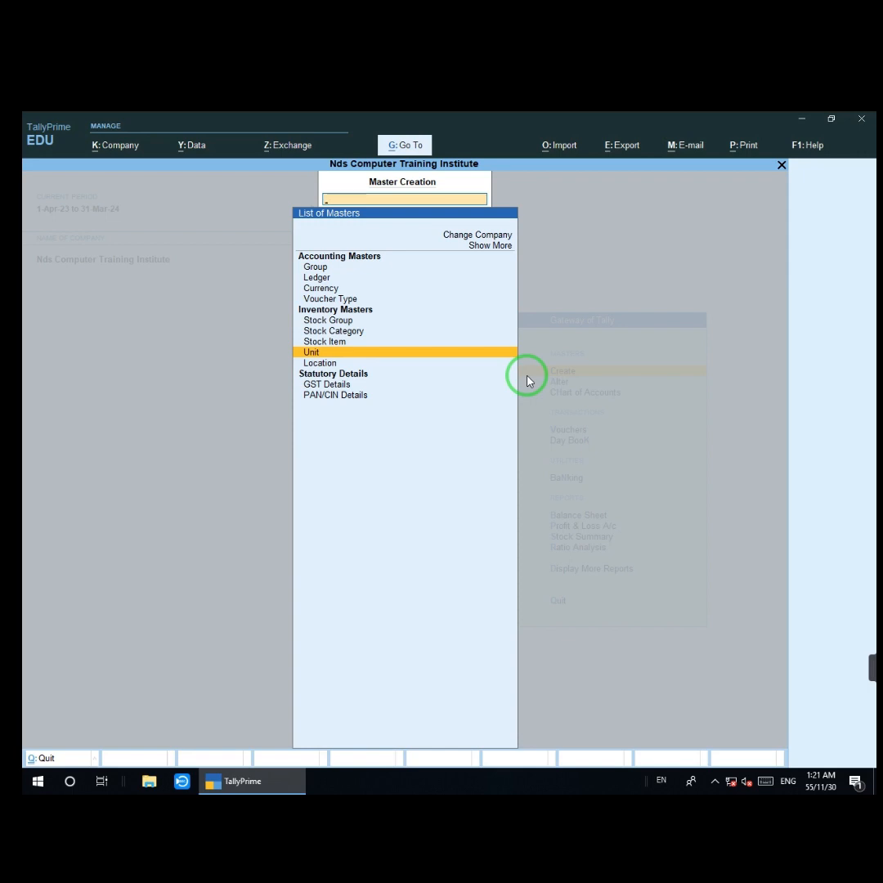
key(Up)
key(Up)
key(Down)
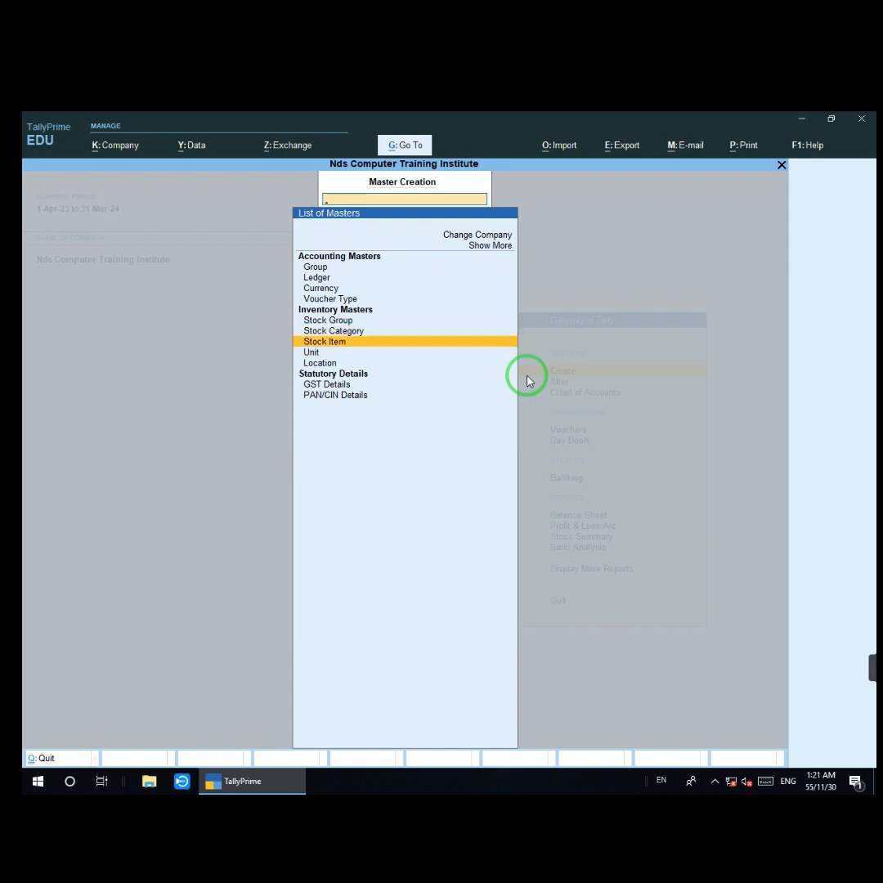
key(Return)
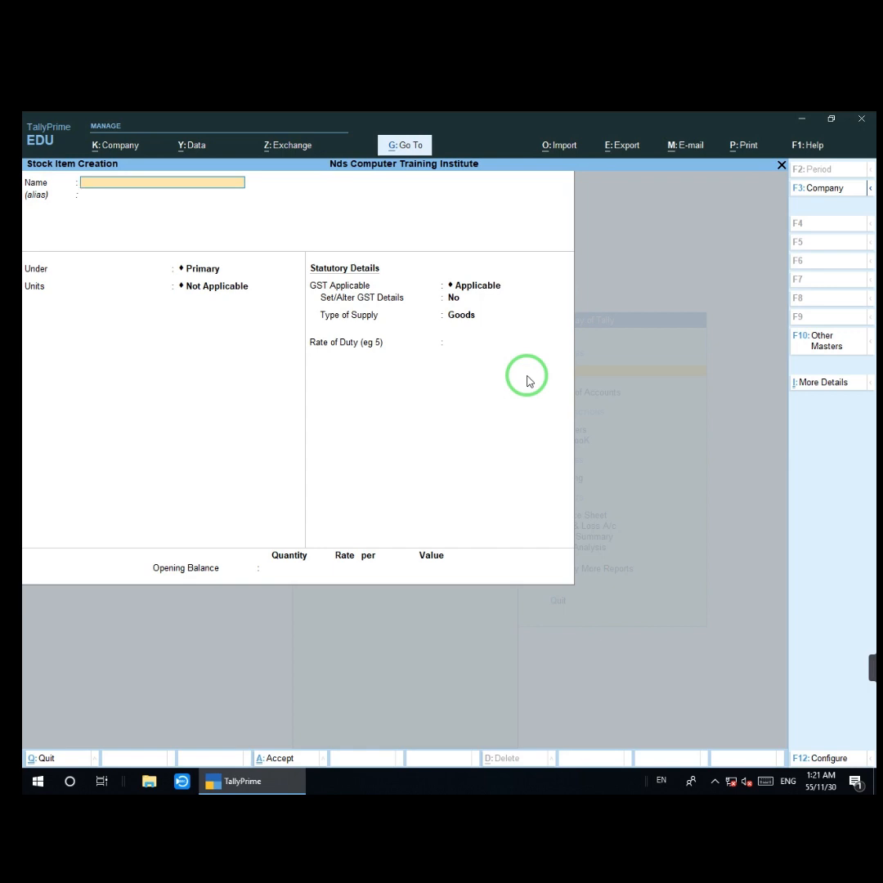
key(Escape)
key(Return)
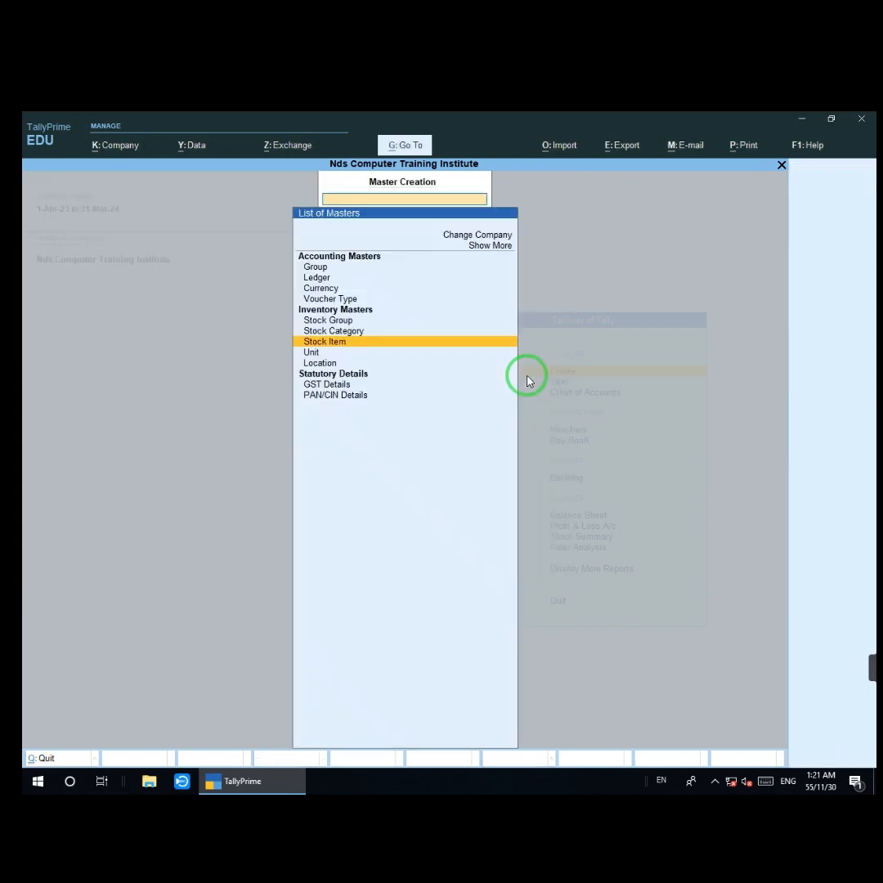
- Create a simple unit with symbol pcs, formal name Picese, quantity code PCS-PIECES and 0 decimal places
key(Down)
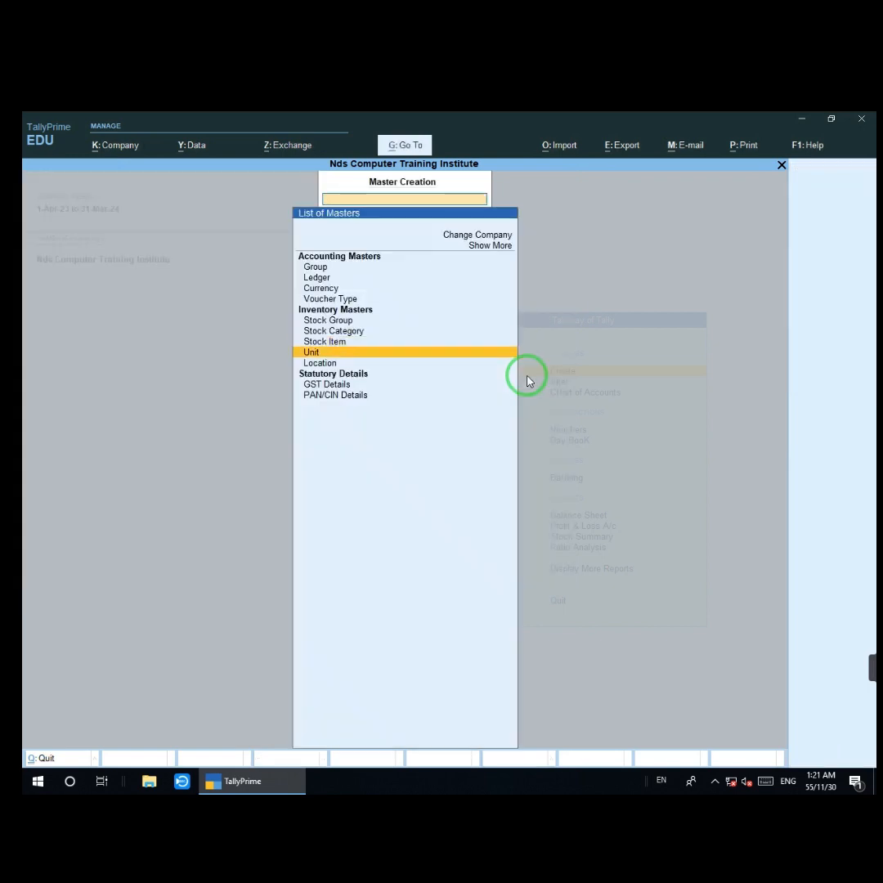
key(Return)
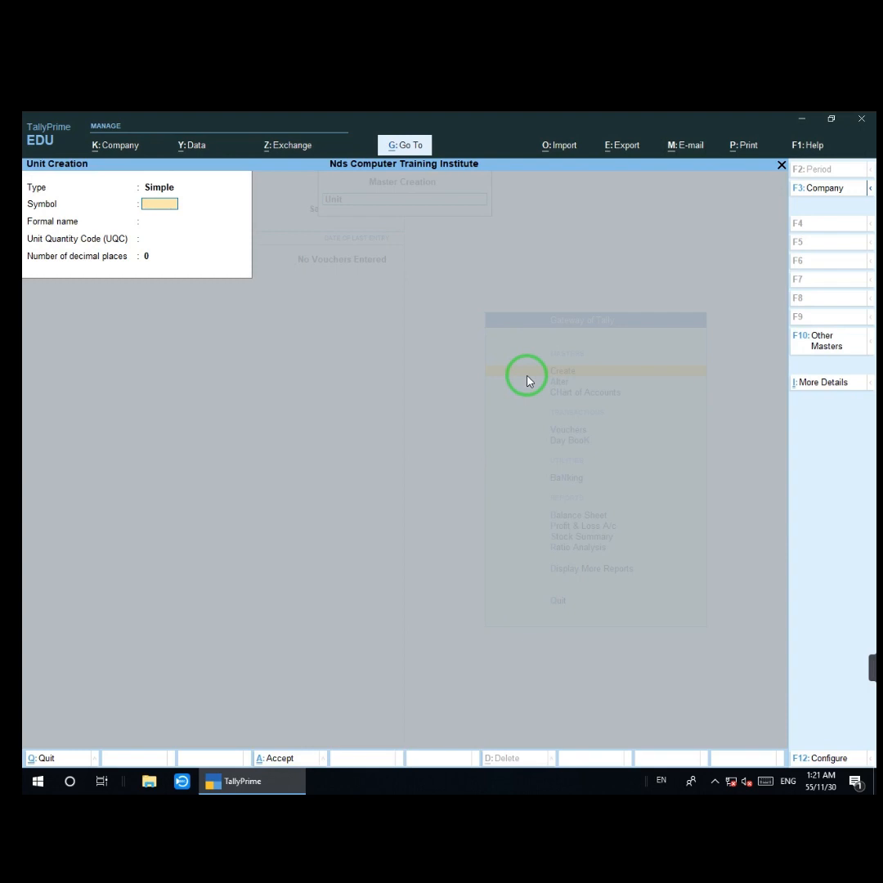
text(pcs)
key(Return)
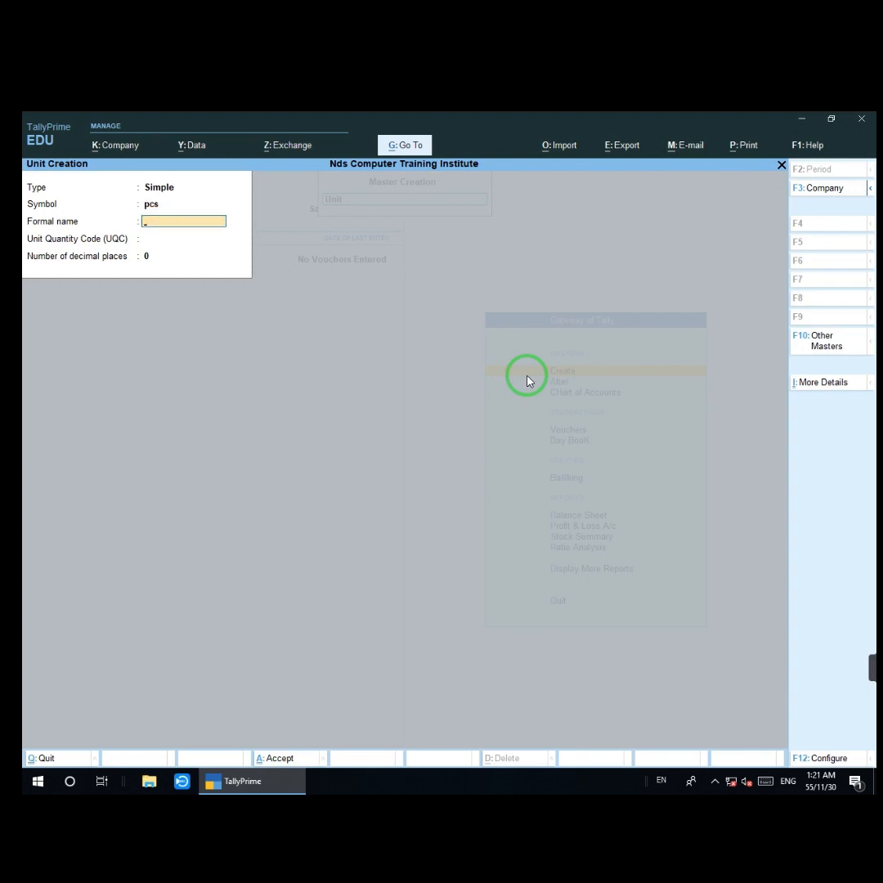
text(Picess)
key(BackSpace)
text(e)
key(Return)
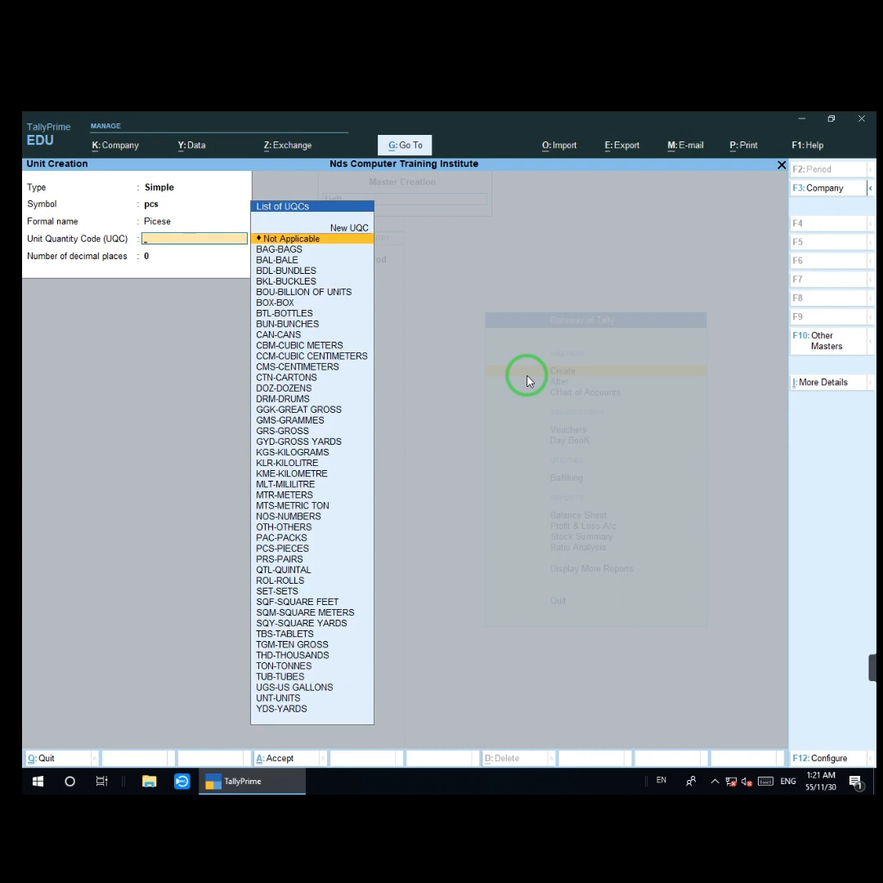
text(pc)
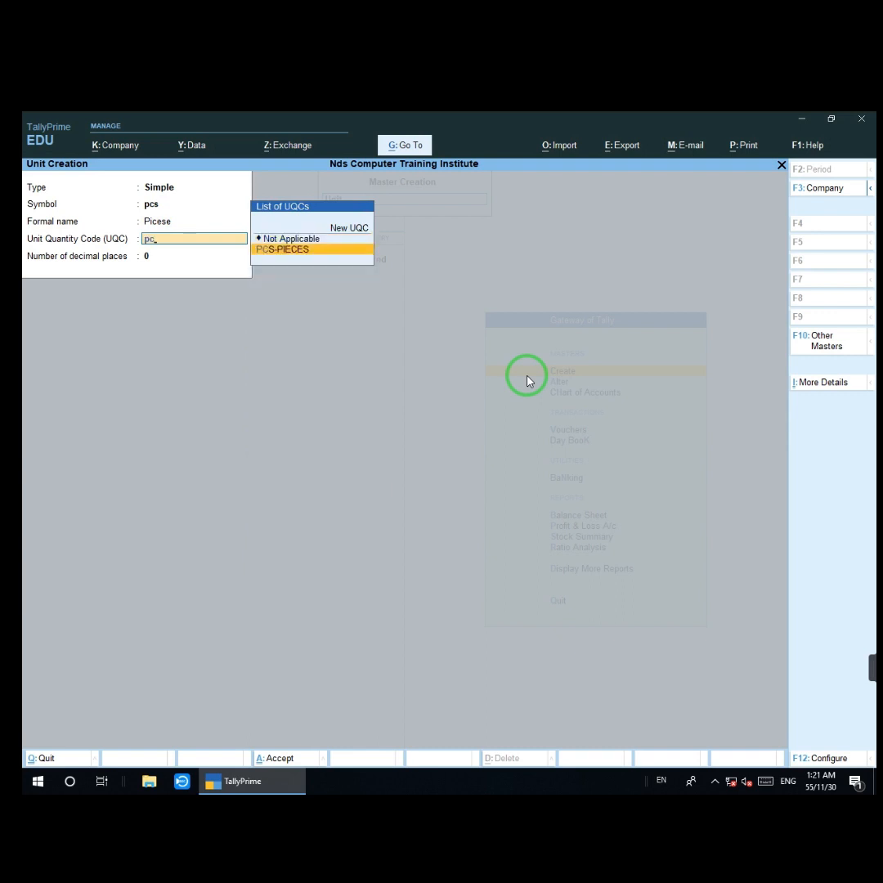
key(Return)
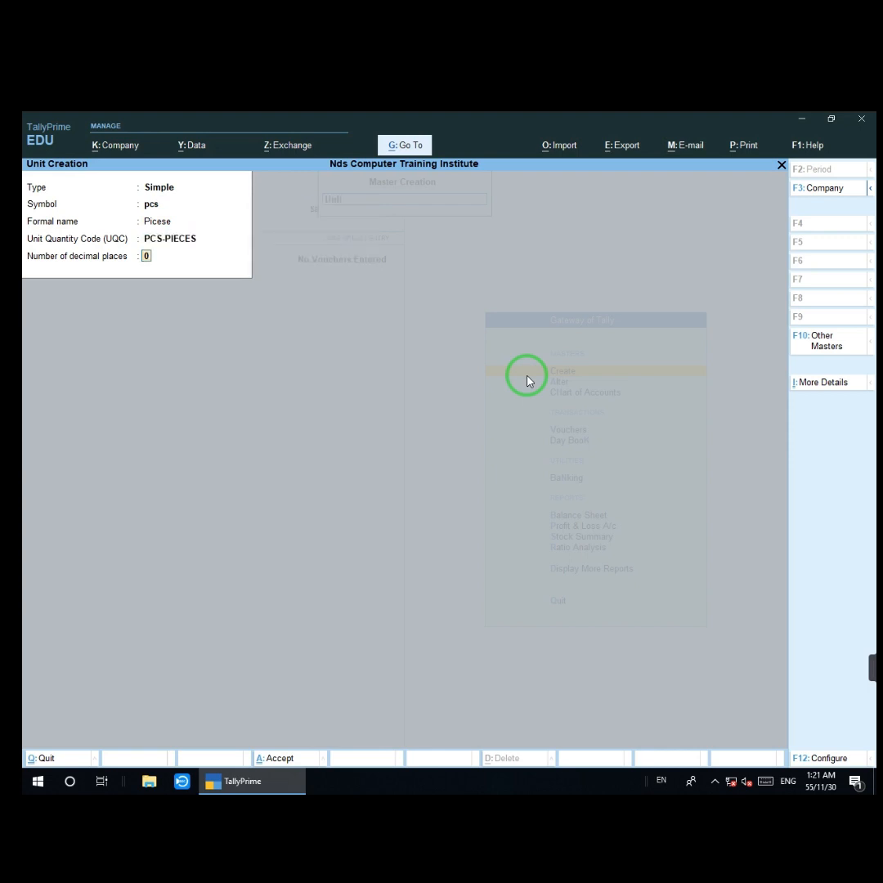
key(Return)
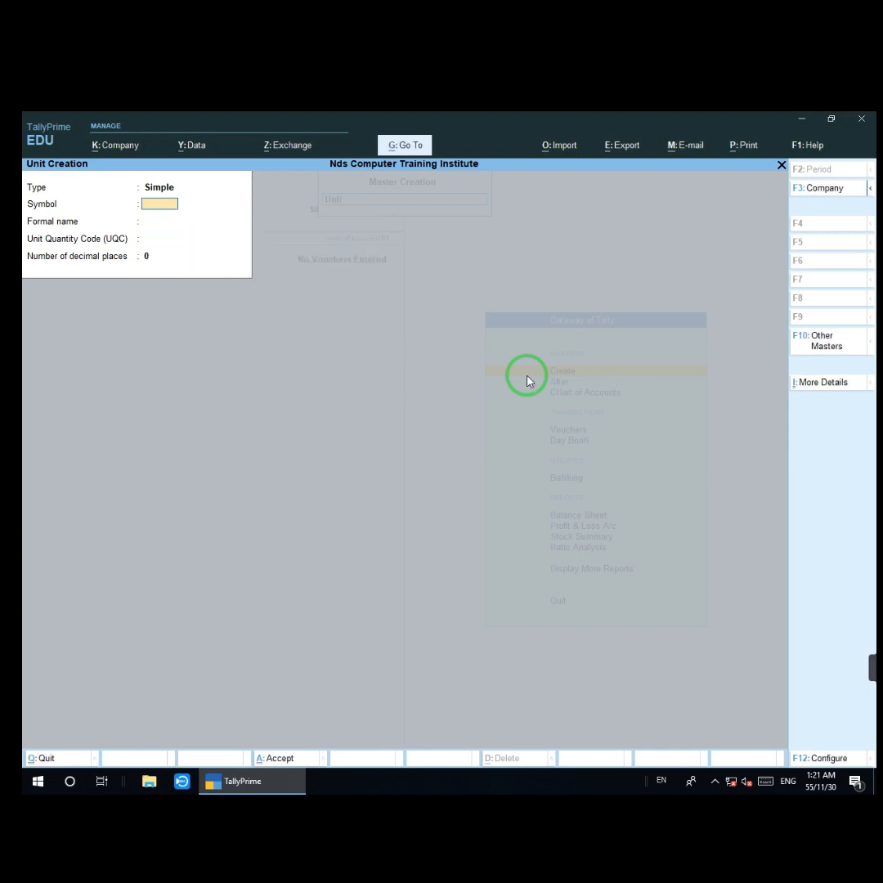
- Create a simple unit with symbol kg, formal name Kilograms, quantity code KGS-KILOGRAMS and 0 decimal places
text(kg)
key(Return)
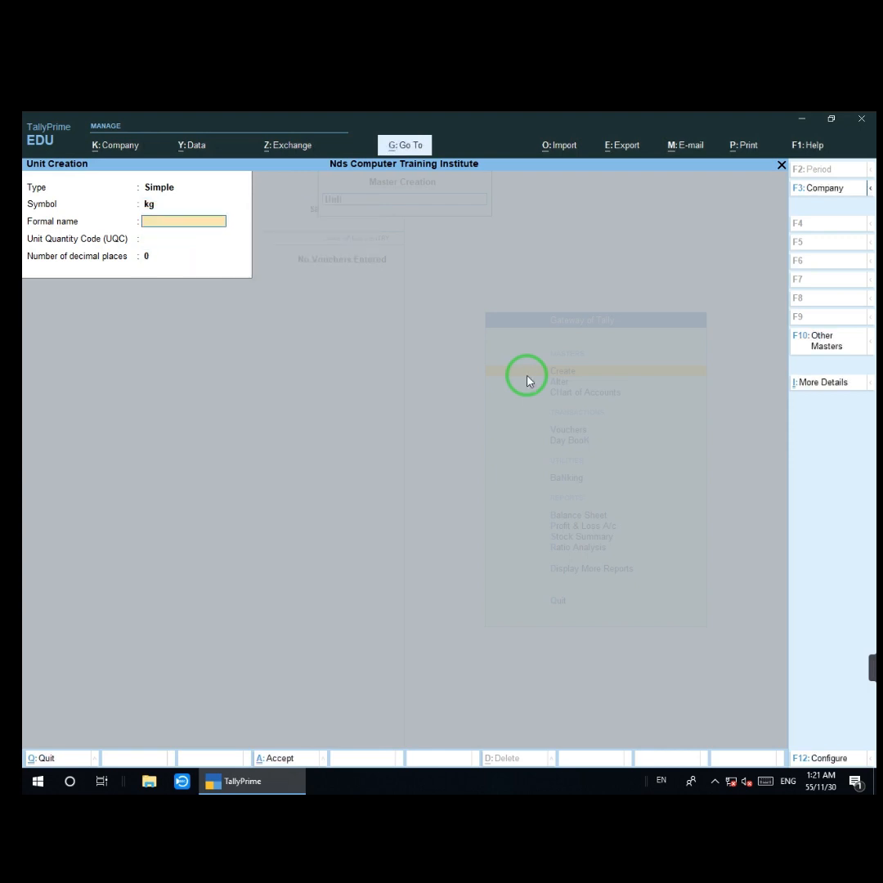
text(Kilograms)
key(Return)
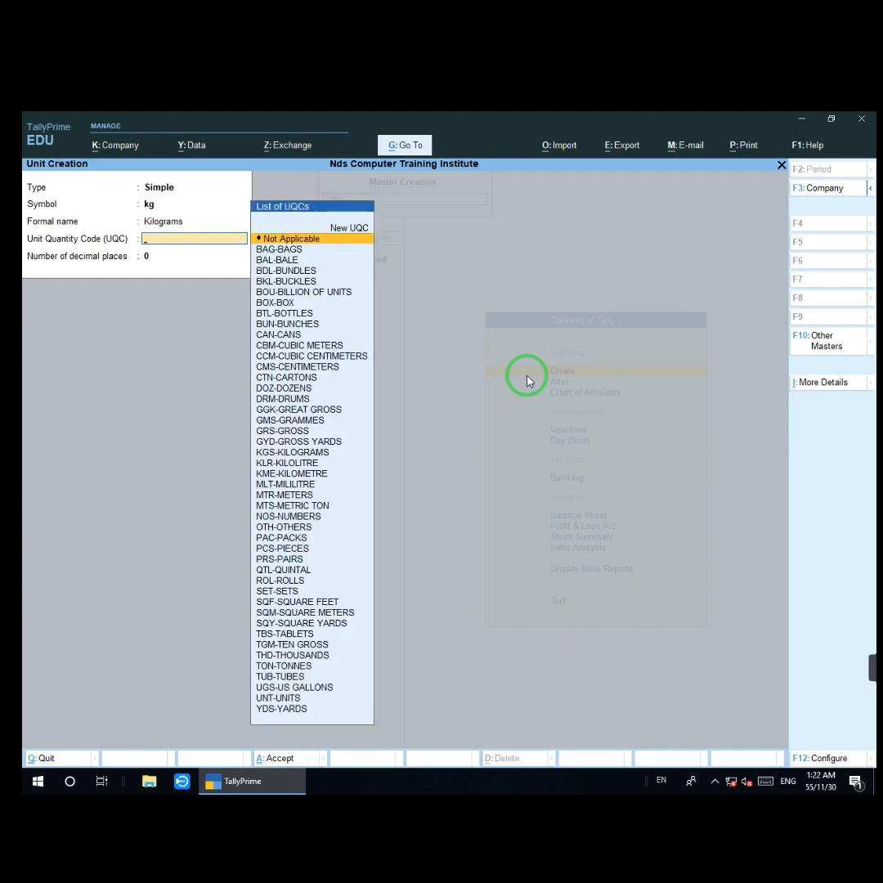
text(kg)
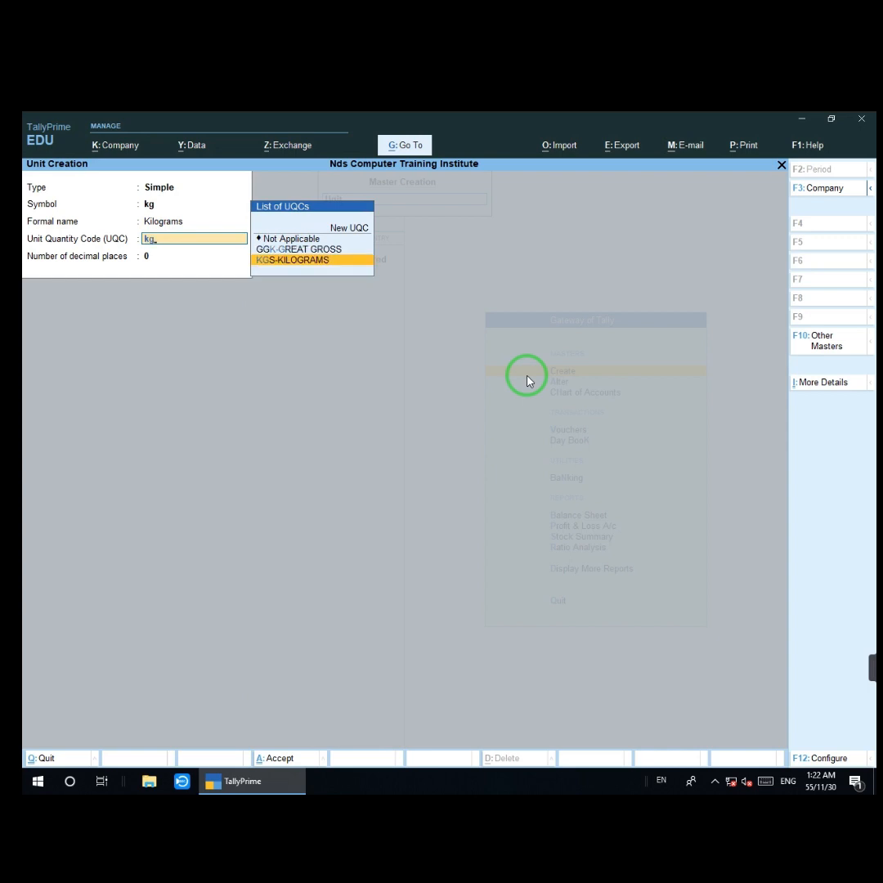
key(Up)
key(Down)
key(Return)
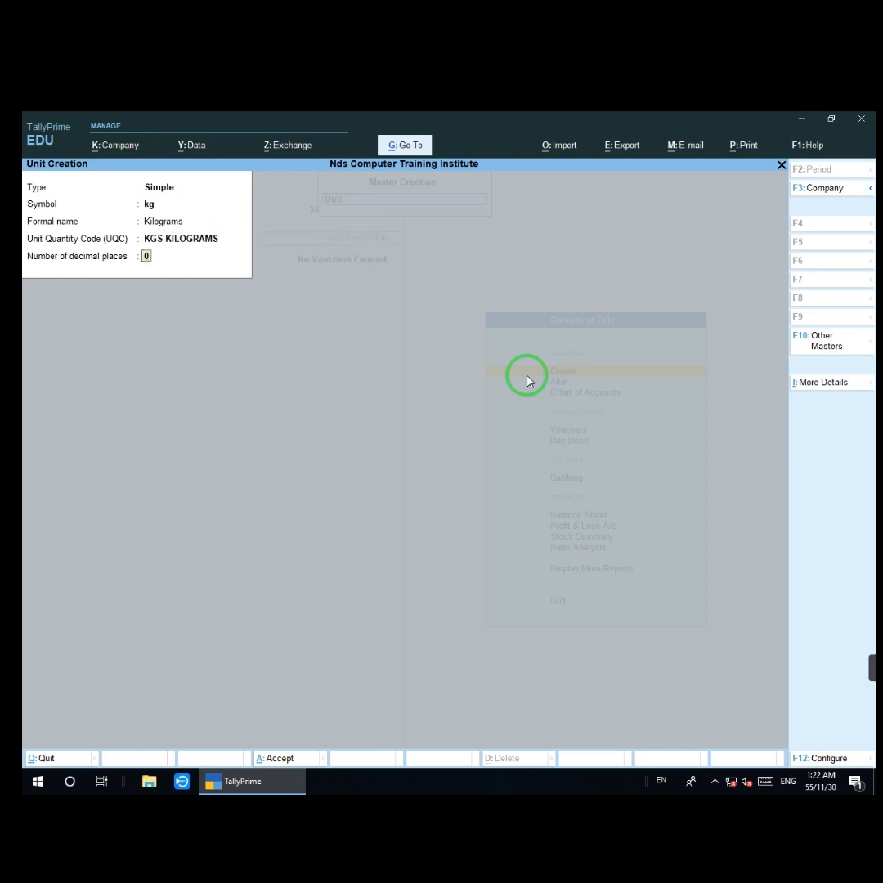
key(Return)
key(Return)
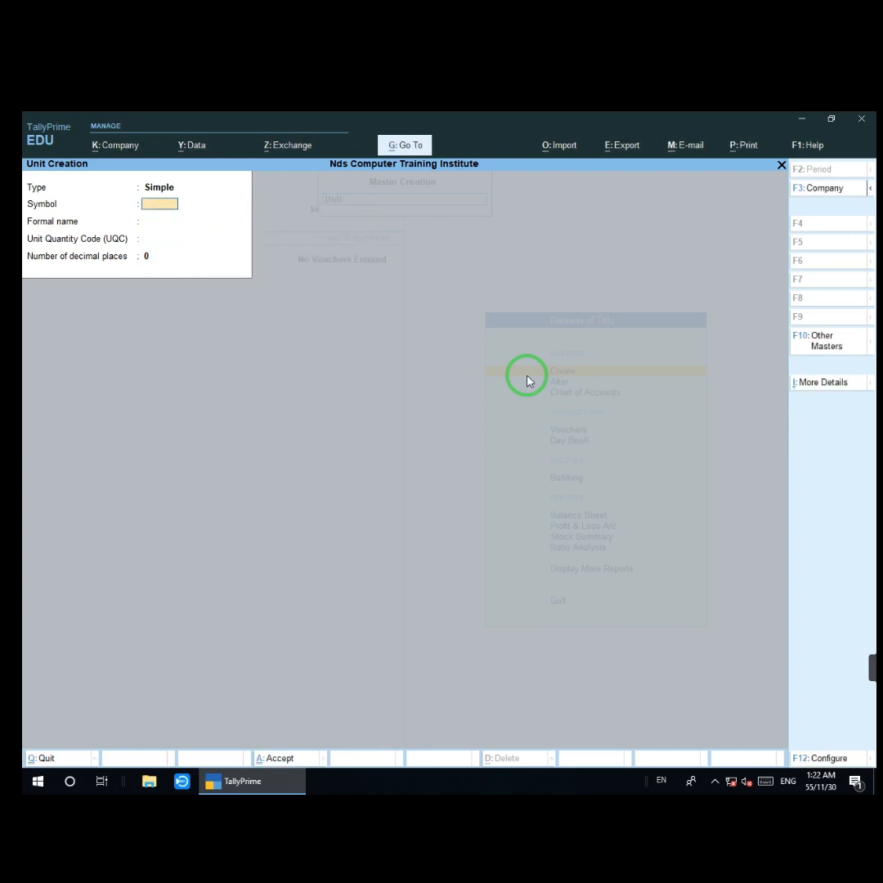
- Create a simple unit with symbol gm, formal name Grams, quantity code GMS-GRAMMES and 0 decimal places
text(gm)
key(Return)
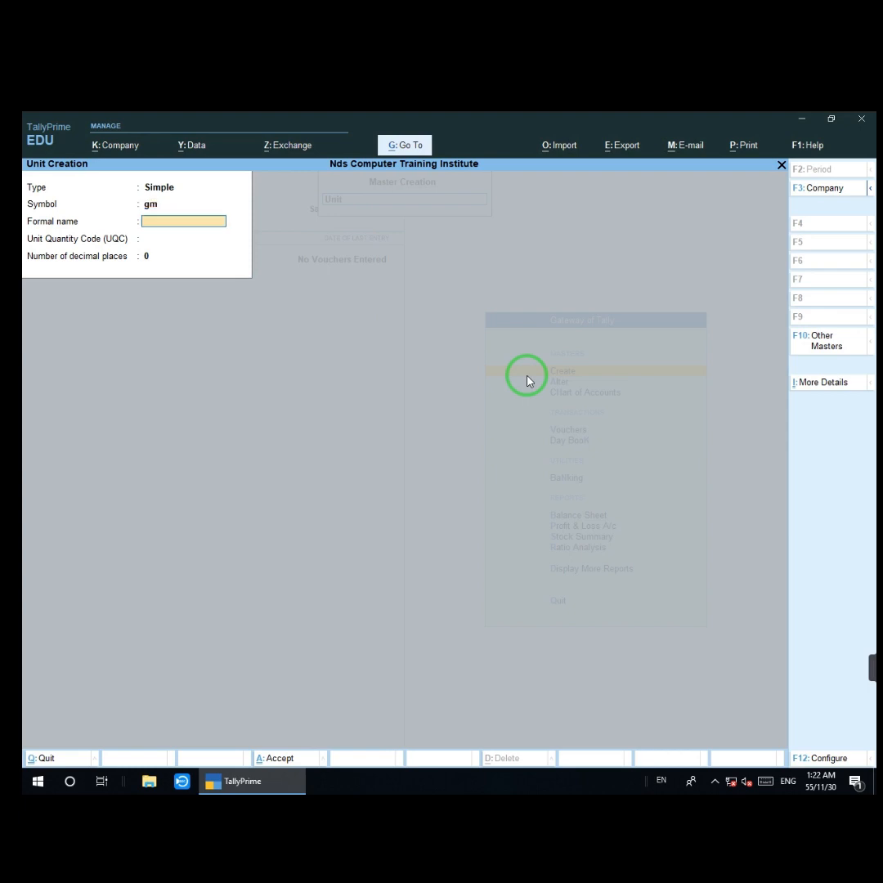
text(Grams)
key(Return)
text(gm)
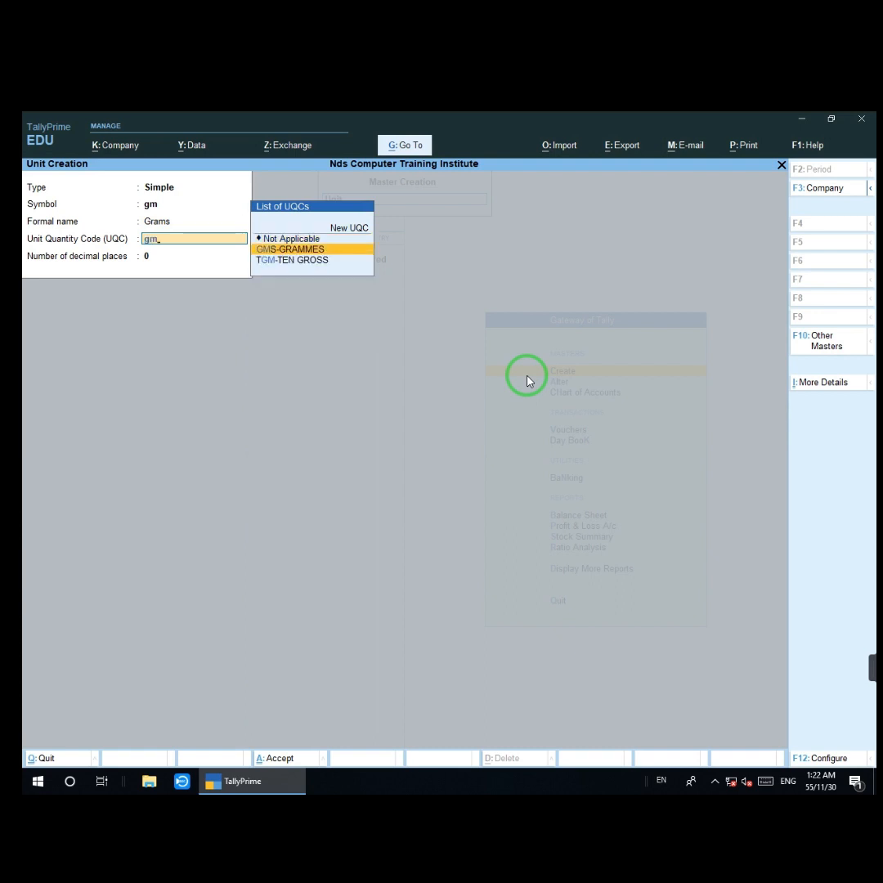
key(Return)
key(Return)
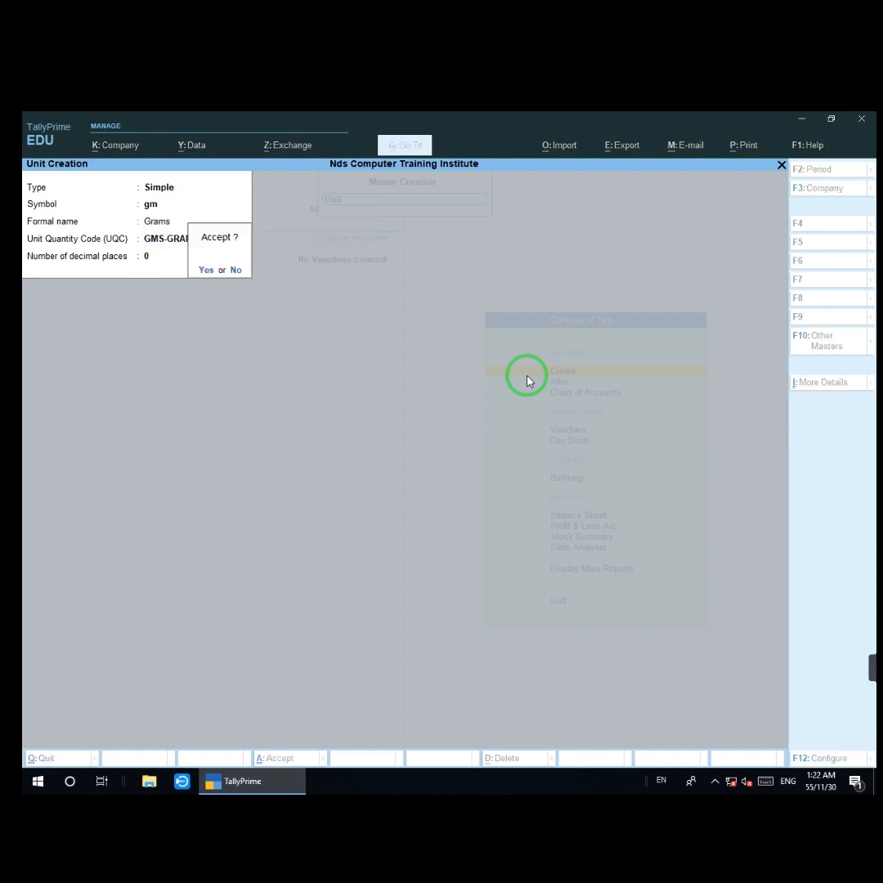
key(Return)
- Create a simple unit with symbol no, formal name Nombers, quantity code Not Applicable and 0 decimal places, and leave unit creation
text(no)
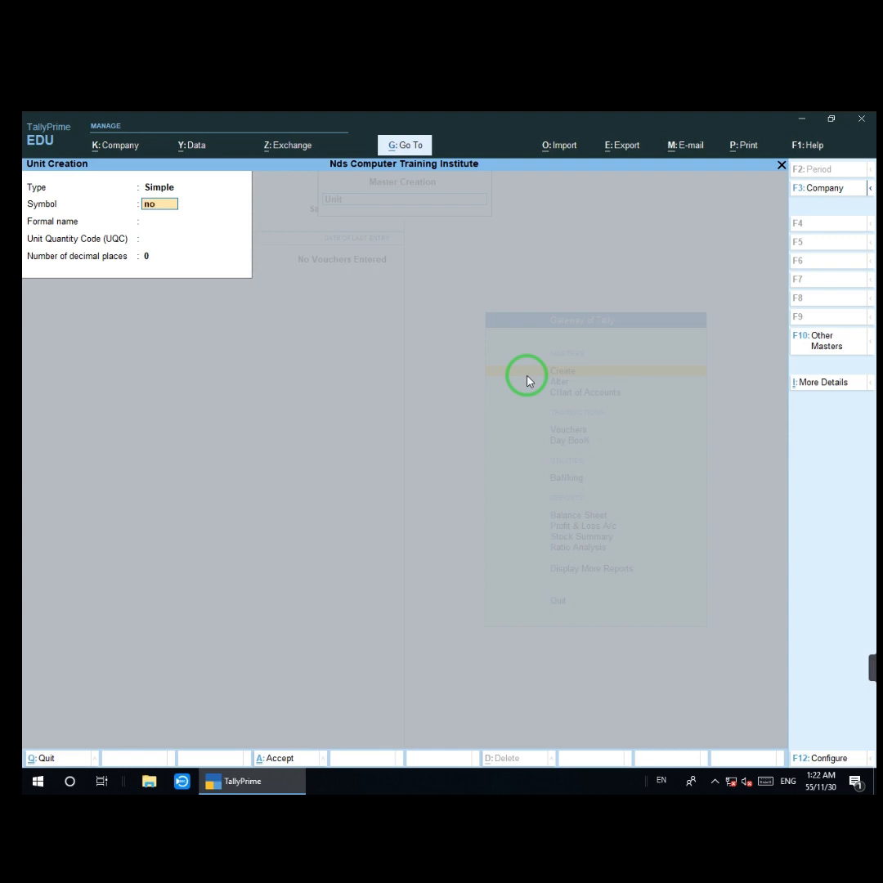
key(Return)
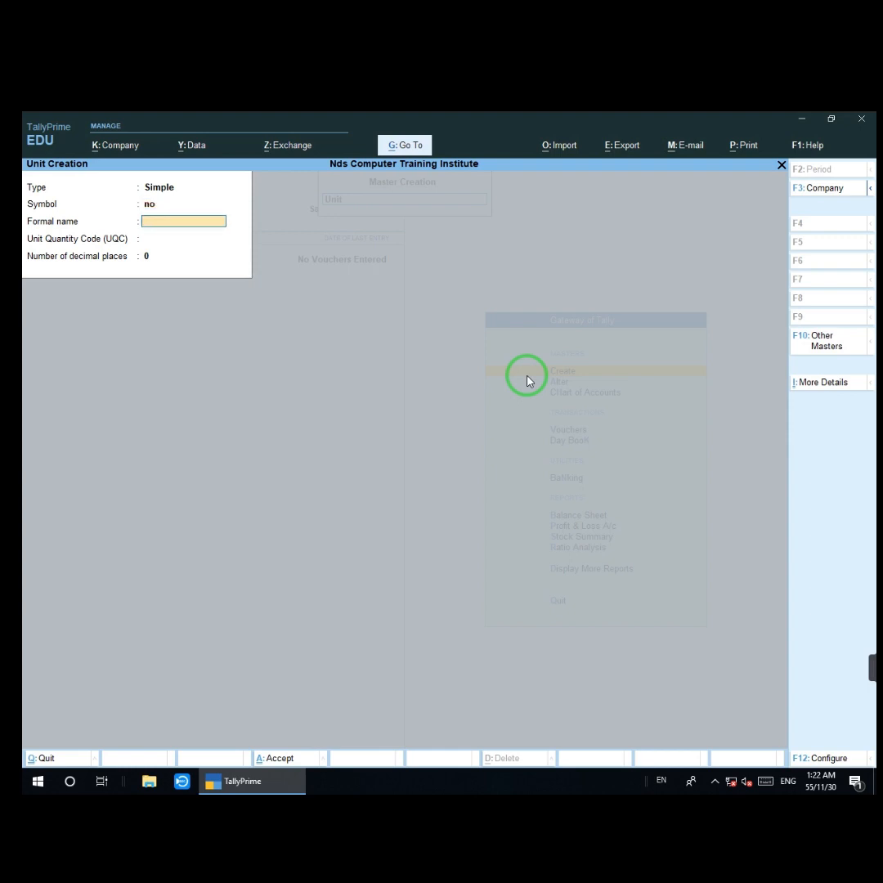
text(No)
key(BackSpace)
text(umbers)
key(Return)
key(Return)
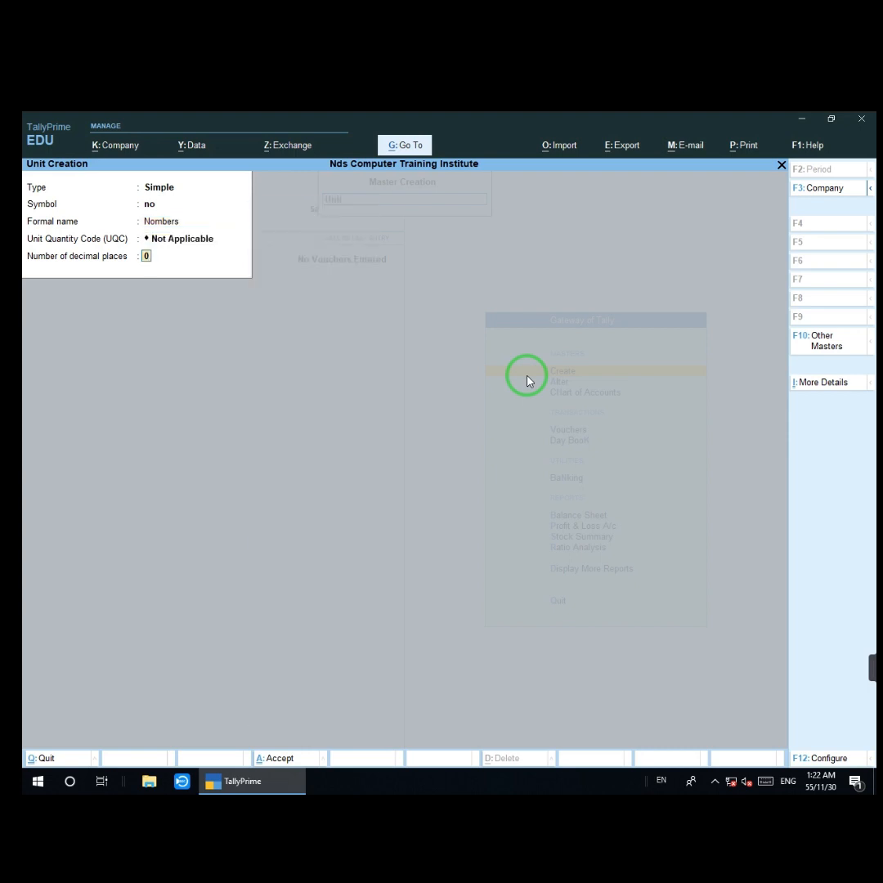
key(Return)
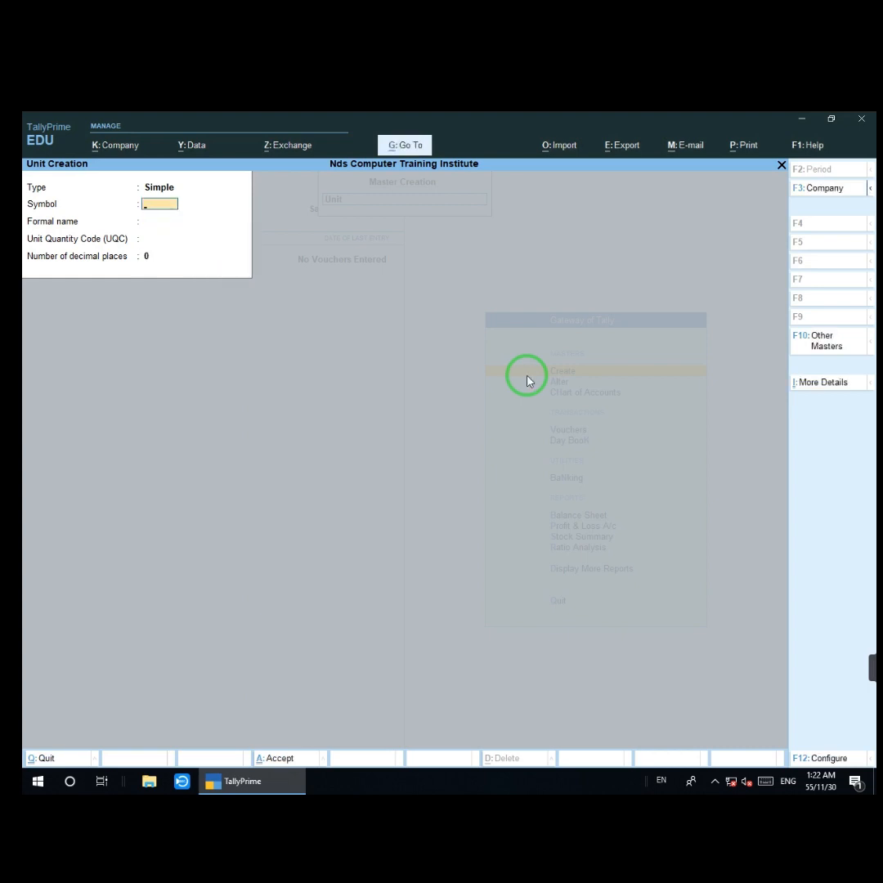
key(Escape)
- Create a stock group named Electronics Goods under Primary, with item quantities not added and GST details set to No
key(Return)
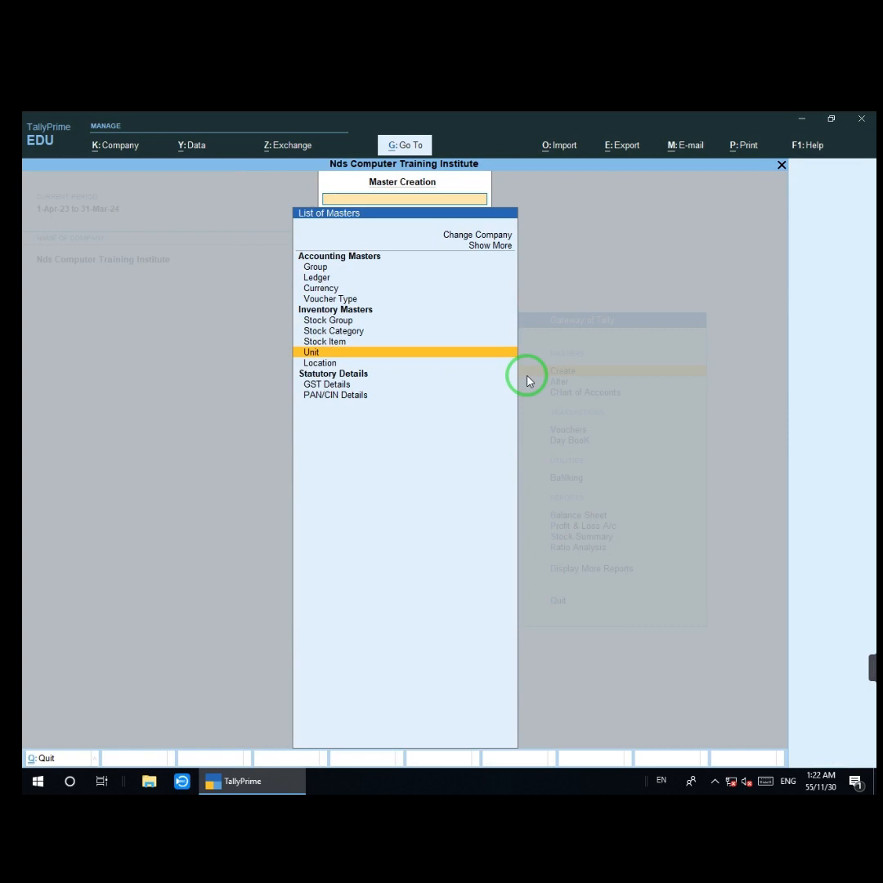
key(Up)
key(Up)
key(Up)
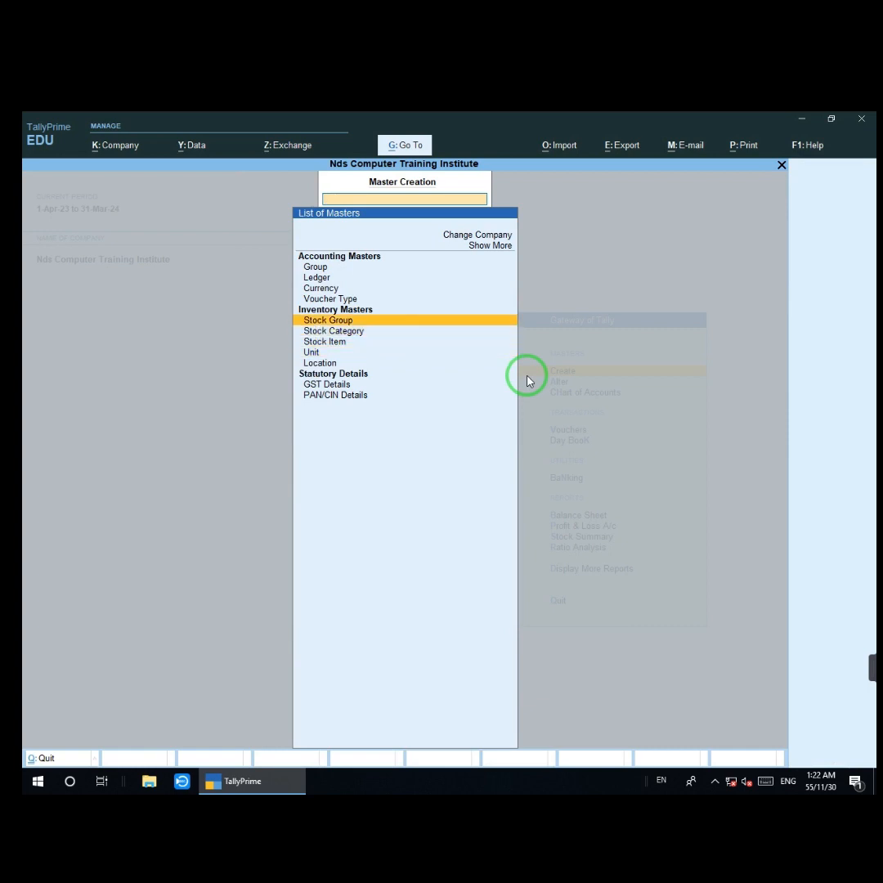
key(Return)
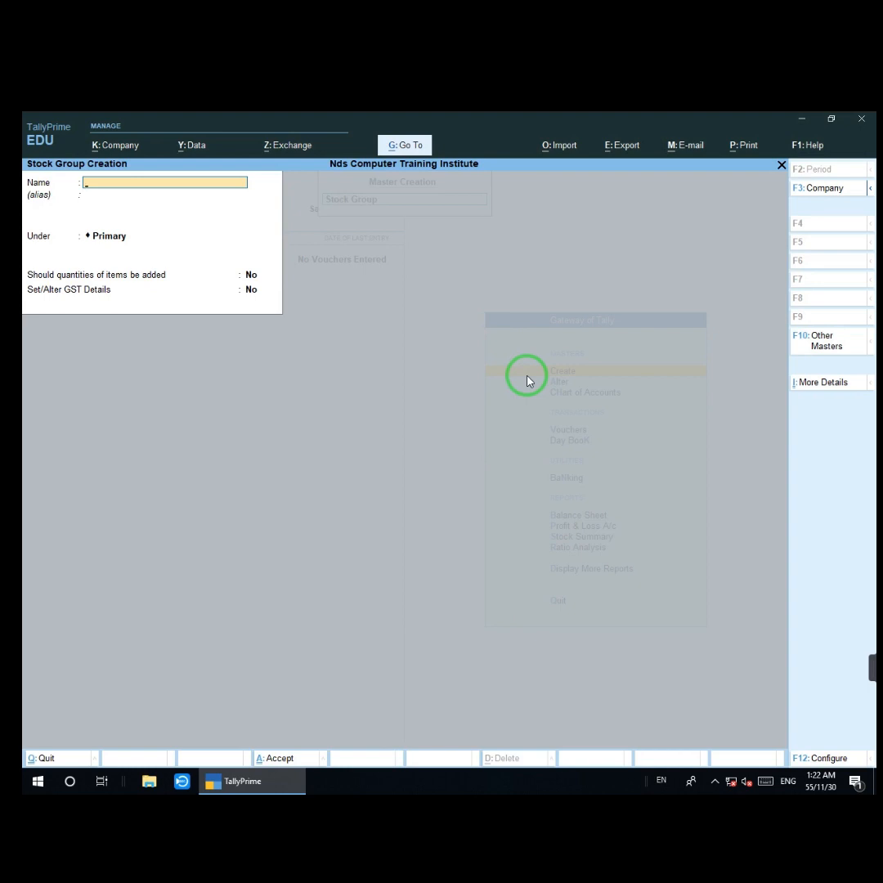
text(Electronics Goods)
key(Return)
key(Return)
key(Return)
key(Return)
key(Return)
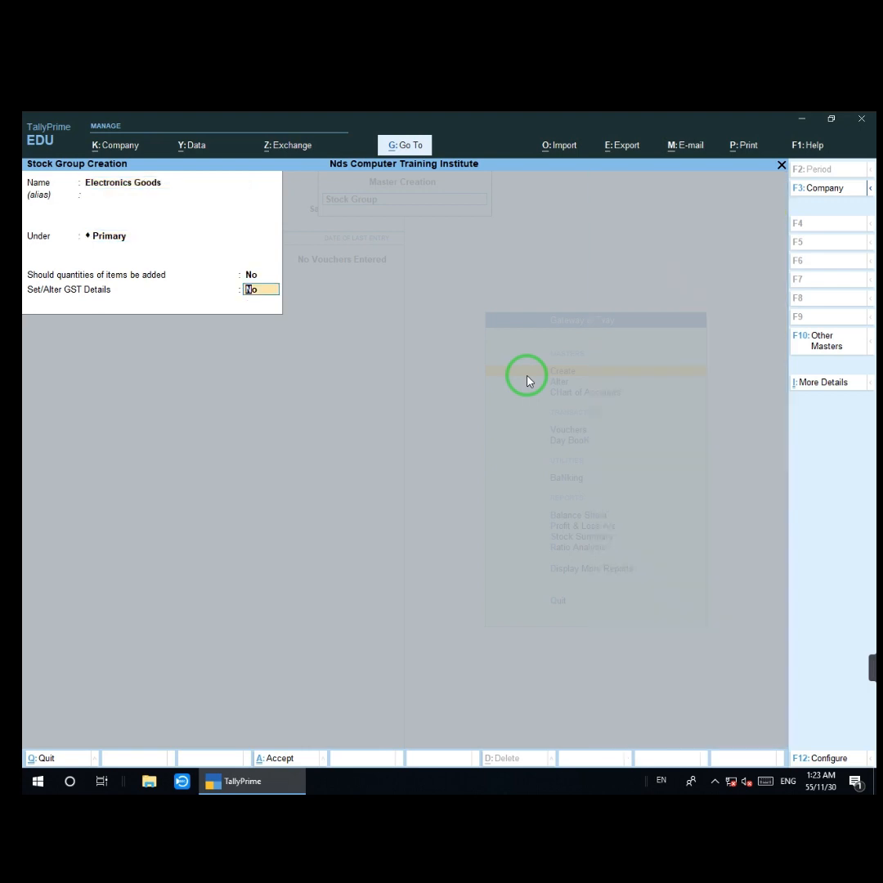
- Create a stock group named Furniture under Primary, keeping No for adding quantities and for GST details
text(Fu)
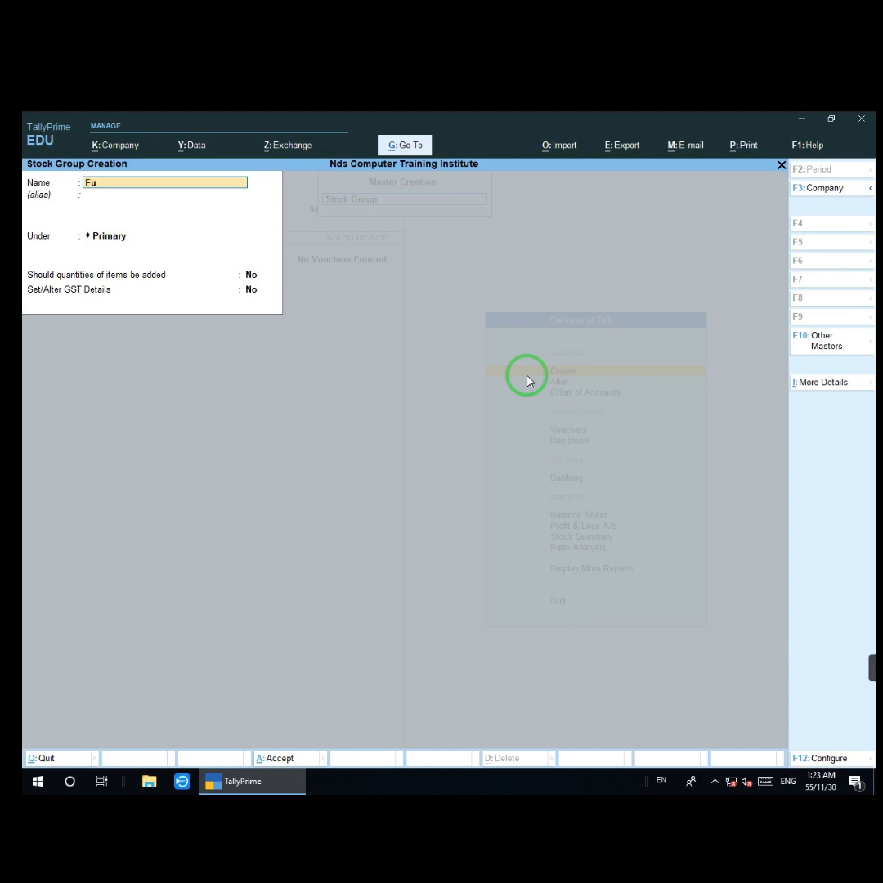
text(rniture)
key(Return)
key(Return)
key(Return)
key(Return)
key(Return)
key(Return)
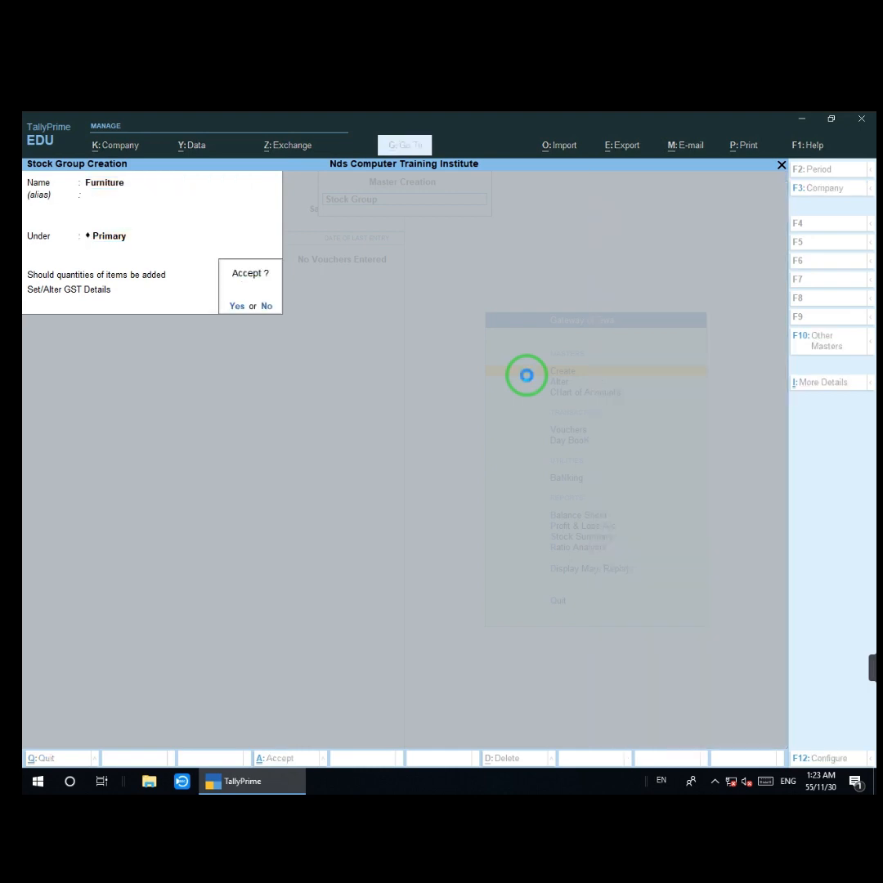
- Create a stock group named Foods Goods under Primary with both options at No, and leave stock group creation
text(Foods)
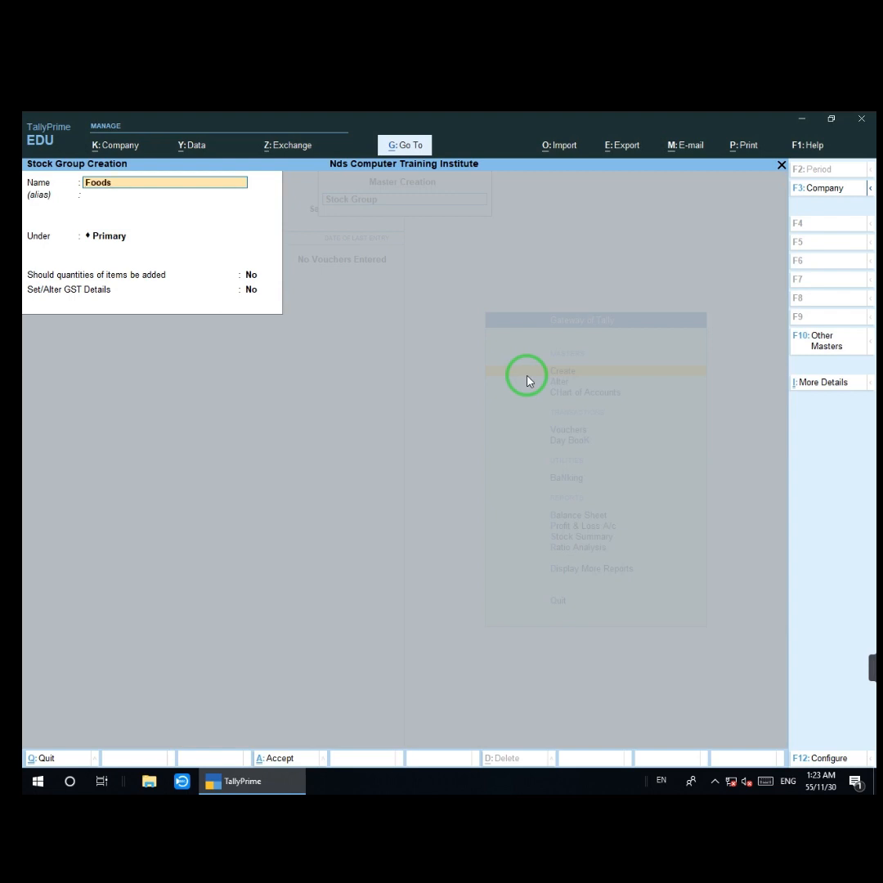
text( Goods)
key(Return)
key(Return)
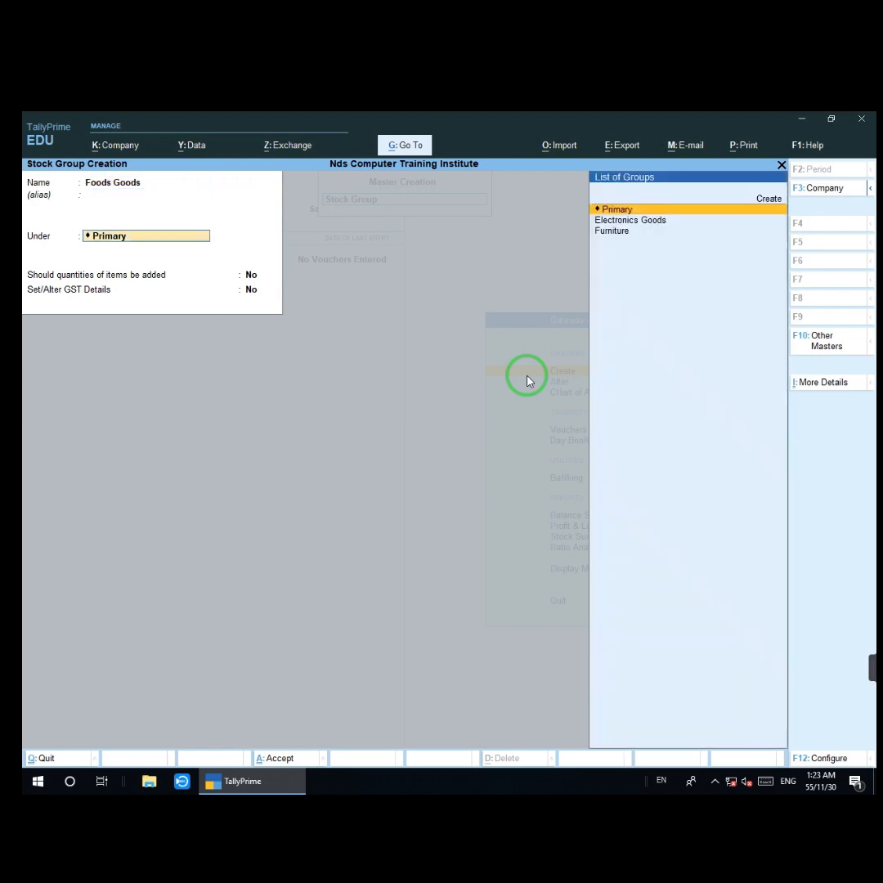
key(Return)
key(Return)
key(Return)
key(Return)
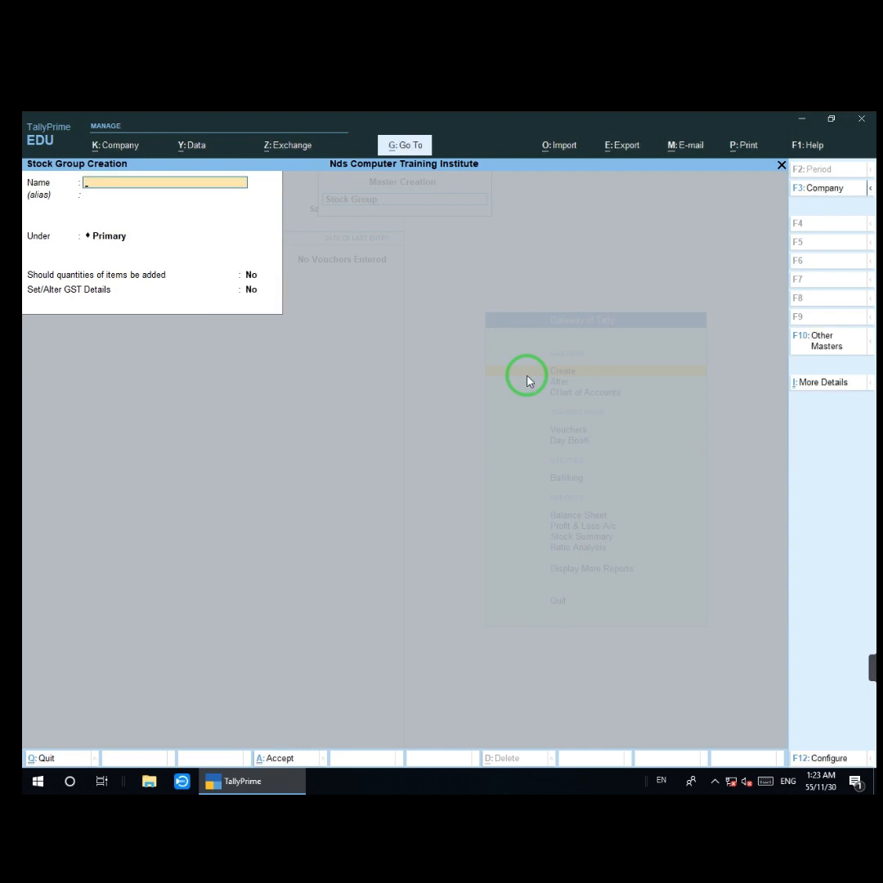
key(Escape)
- Create a stock category named Category A under Primary
key(Return)
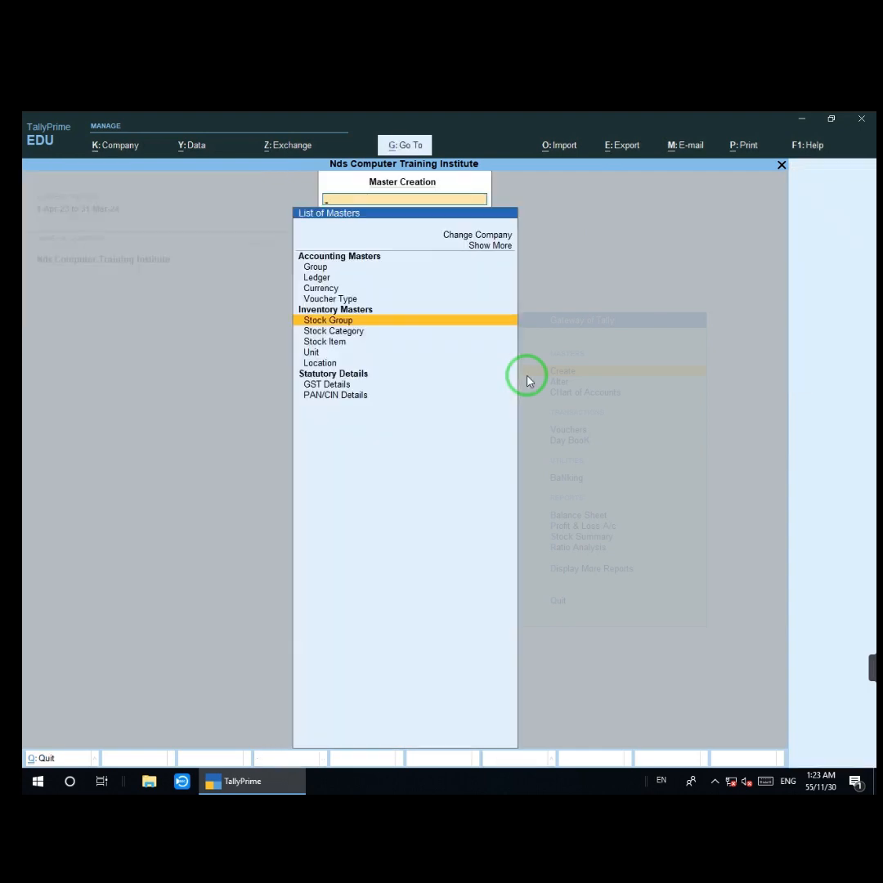
key(Down)
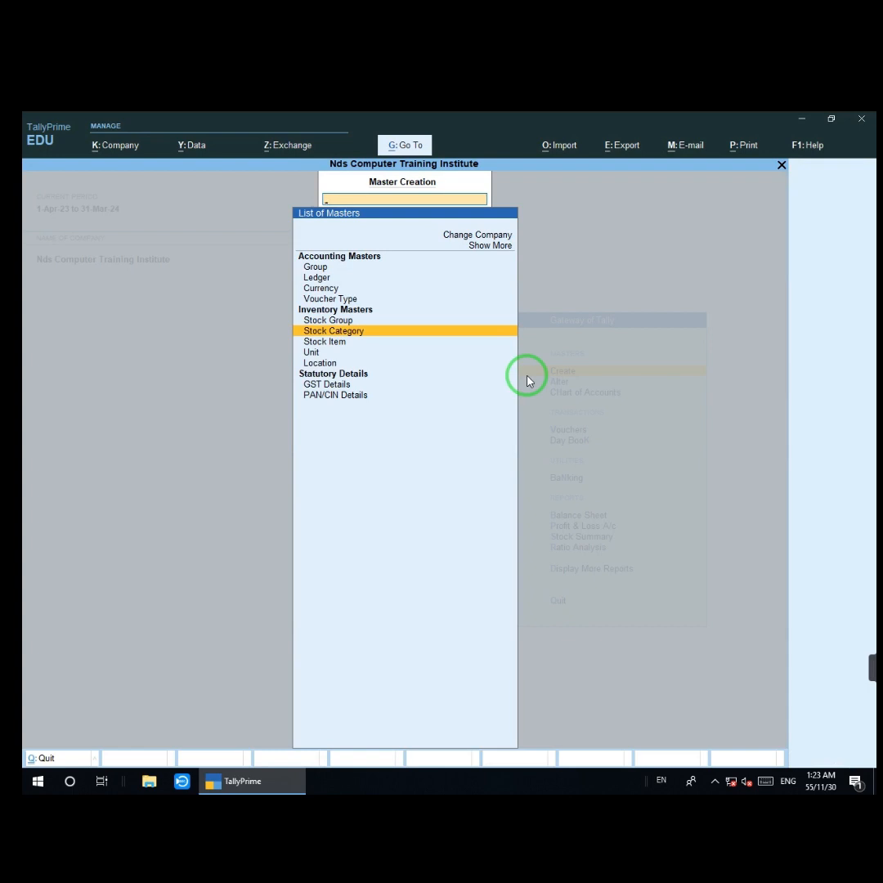
key(Return)
text(Ca)
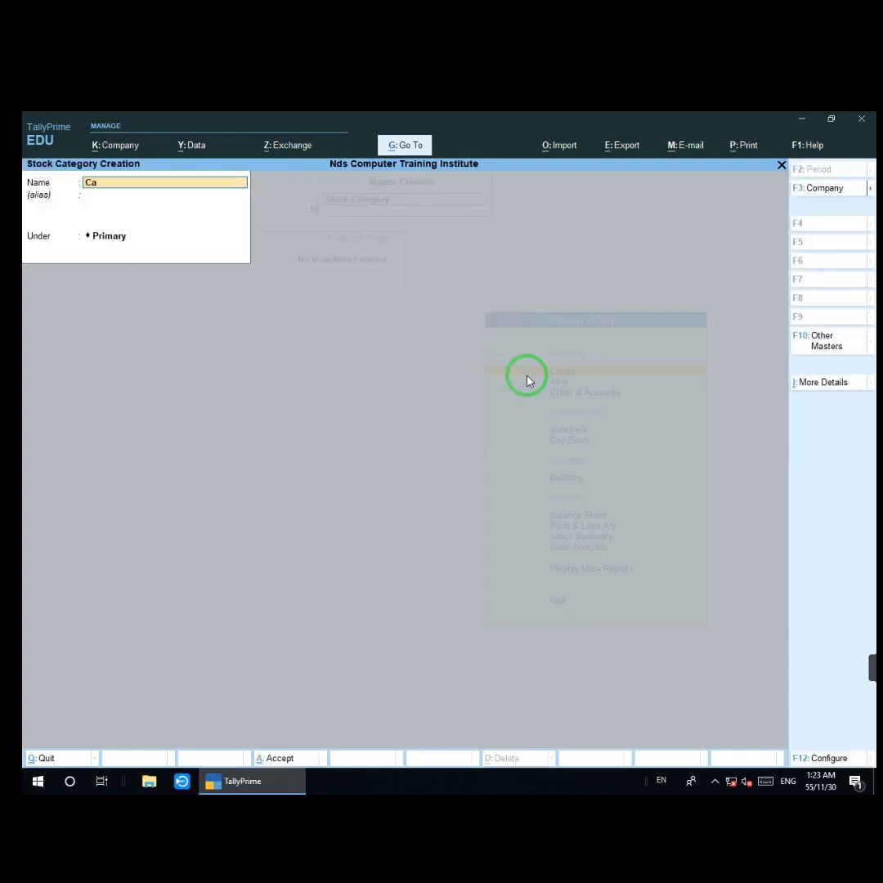
text(tegory A)
key(Return)
key(Return)
key(Return)
- Create a second stock category named Category B under Primary
text(Category B)
key(Return)
key(Return)
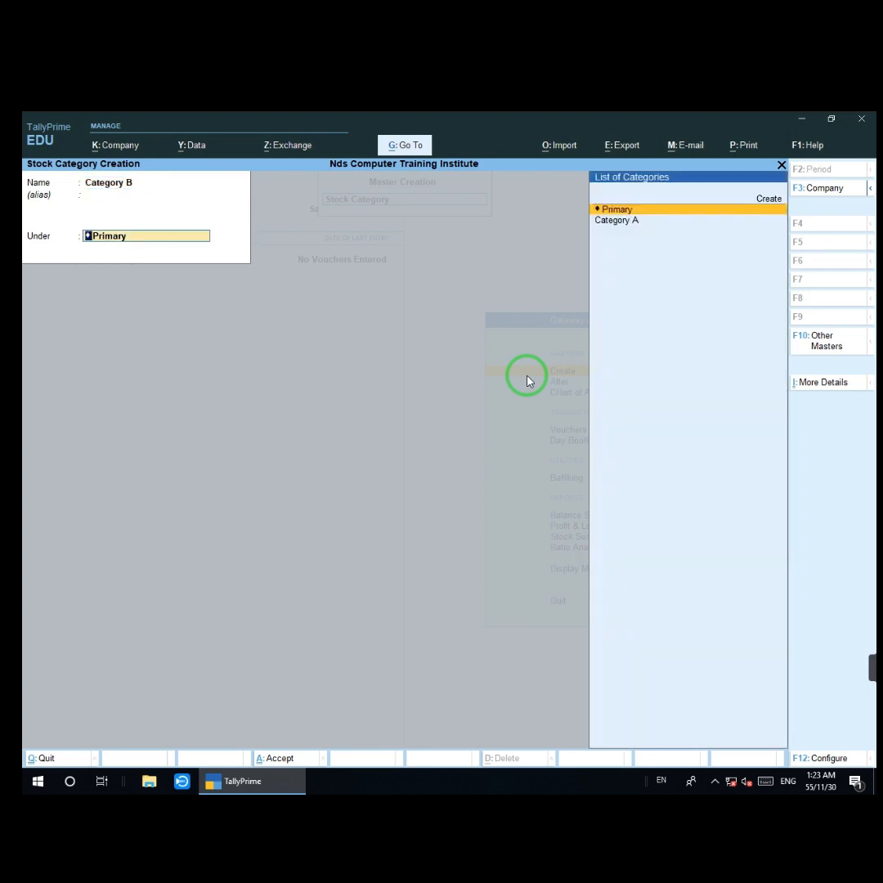
key(Return)
key(Return)
- Create a third stock category named Category C under Primary
text(Ca)
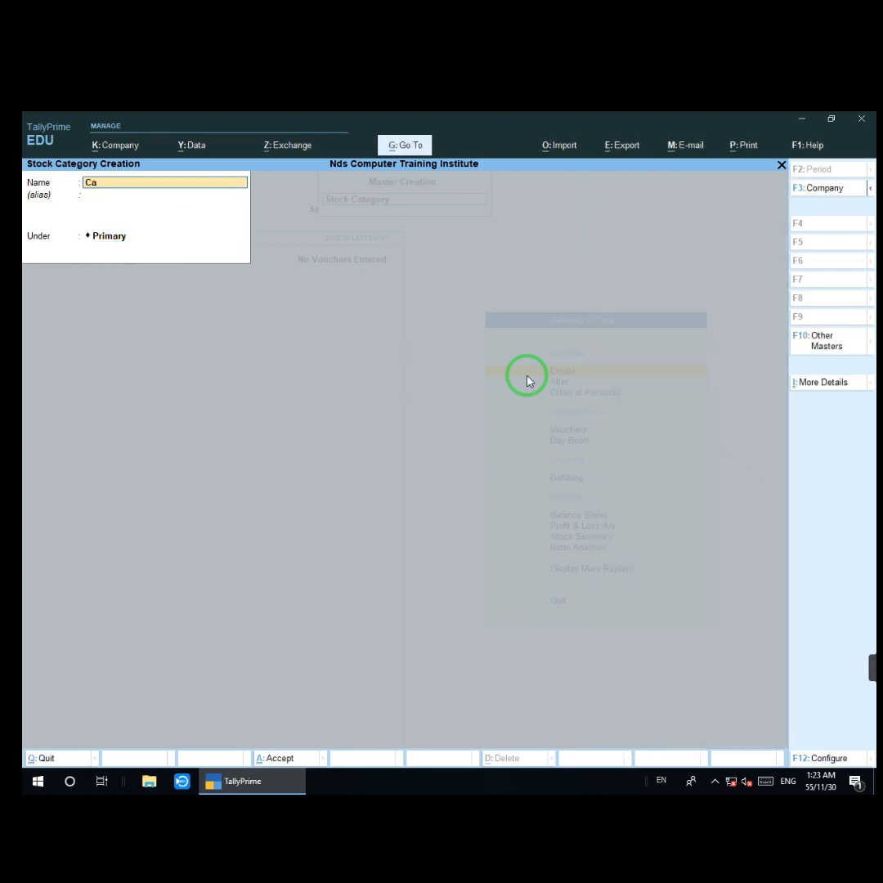
text(tegory C)
key(Return)
key(Return)
key(Return)
key(Return)
- Create a fourth stock category named Categoryd under Primary and return to the Gateway of Tally
text(Categoryd)
key(BackSpace)
text(d)
key(Return)
key(Return)
key(Return)
key(Return)
key(Escape)
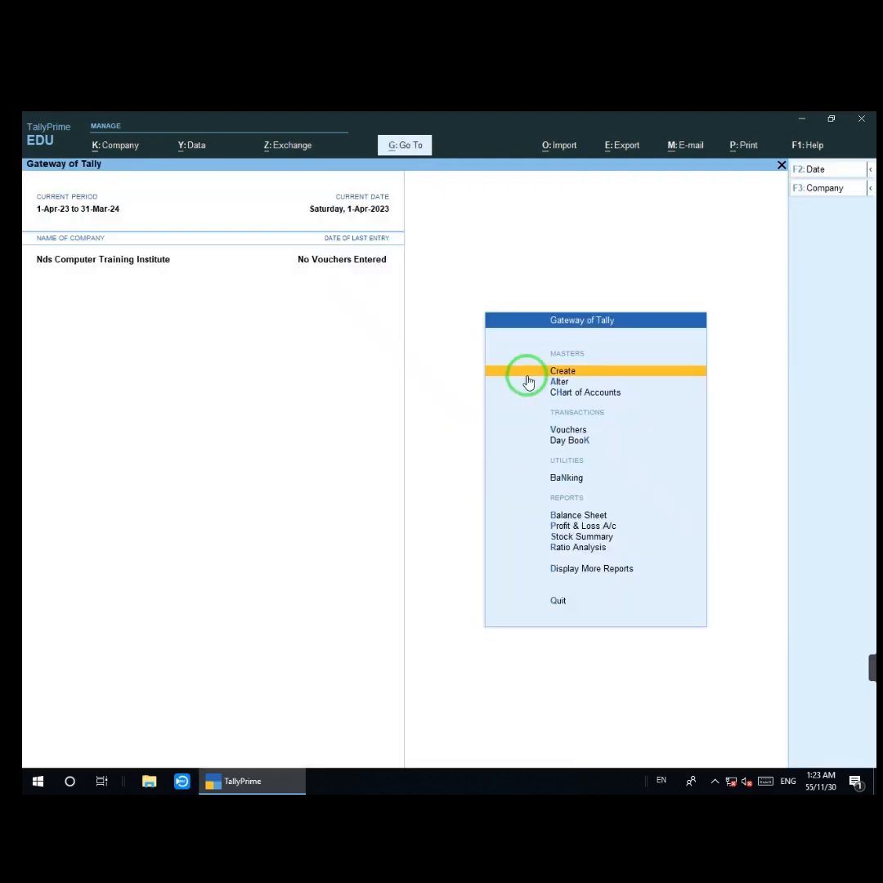
- Create a Location inventory master named North under Primary, without an alias
key(Return)
key(Down)
key(Down)
key(Down)
key(Down)
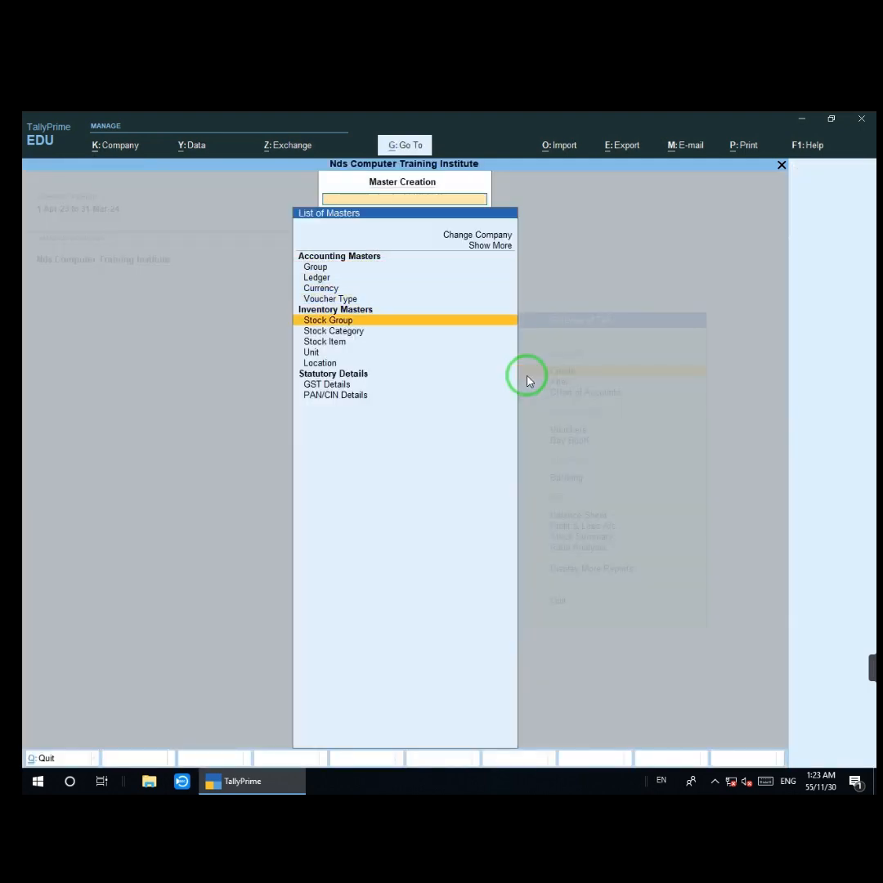
key(Down)
key(Up)
key(Down)
key(Down)
key(Down)
key(Down)
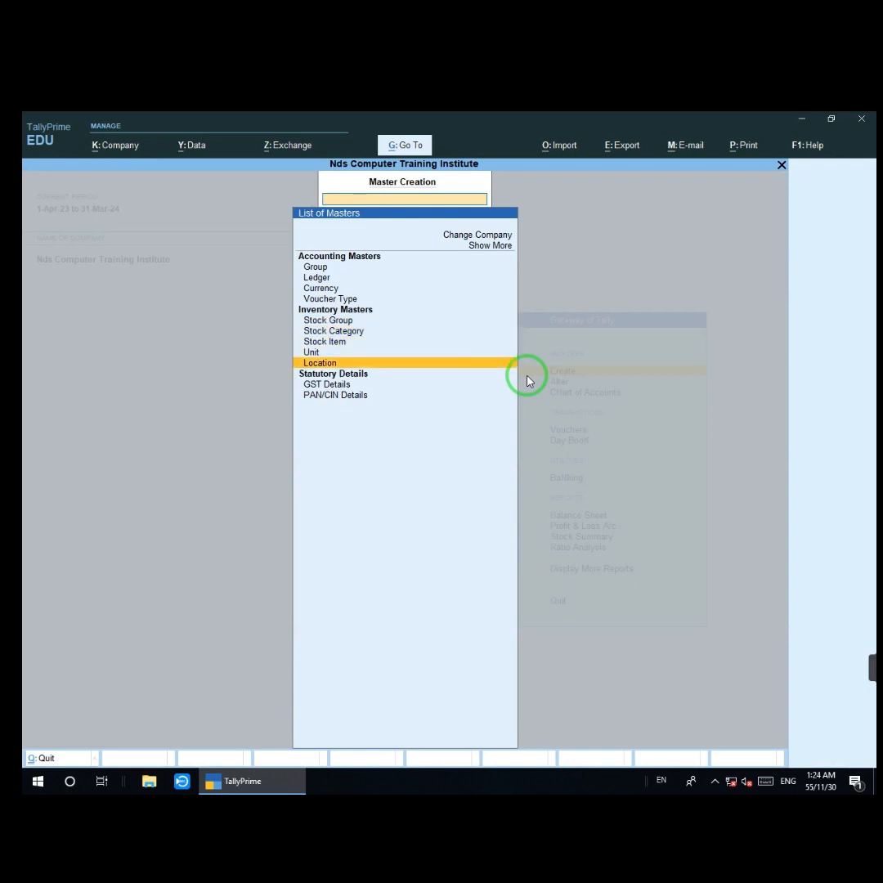
key(Return)
key(Return)
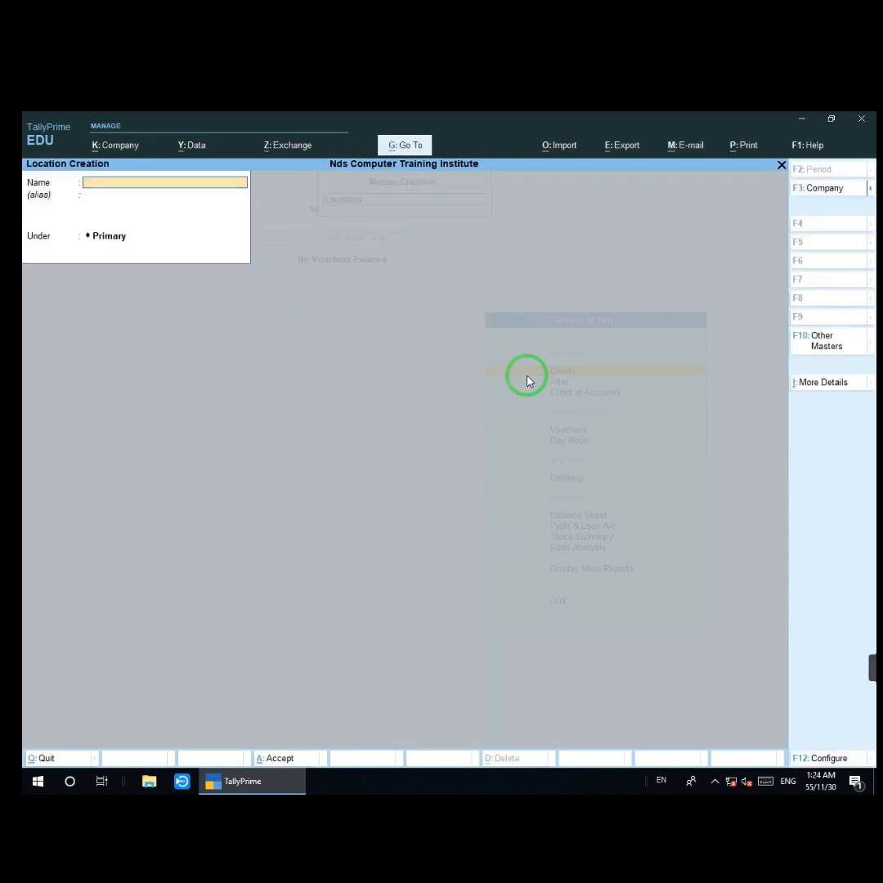
text(N)
text(oo)
key(BackSpace)
text(rth)
key(Return)
key(Return)
key(Return)
key(Return)
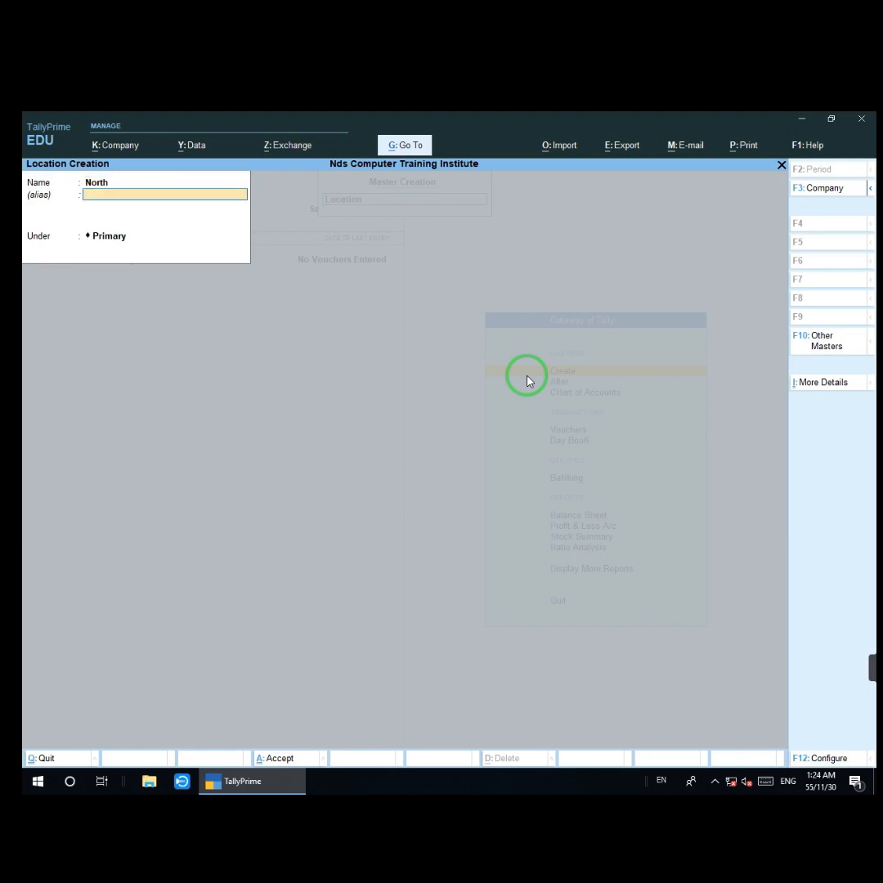
- Create a location named South under Primary, without an alias
text(Sou)
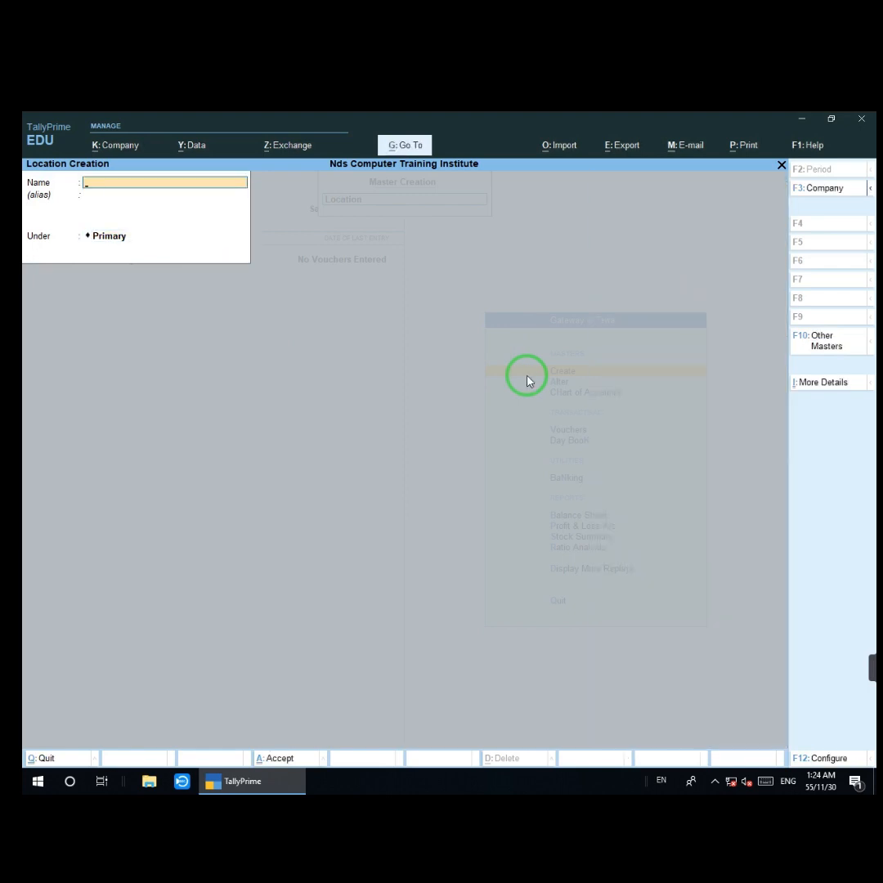
text(th)
key(Return)
key(Return)
key(Return)
key(Return)
- Create a location named East under Primary, without an alias
text(East)
key(Return)
key(Return)
key(Return)
key(Return)
- Create a location named West under Primary and leave location creation
text(West)
key(Return)
key(Return)
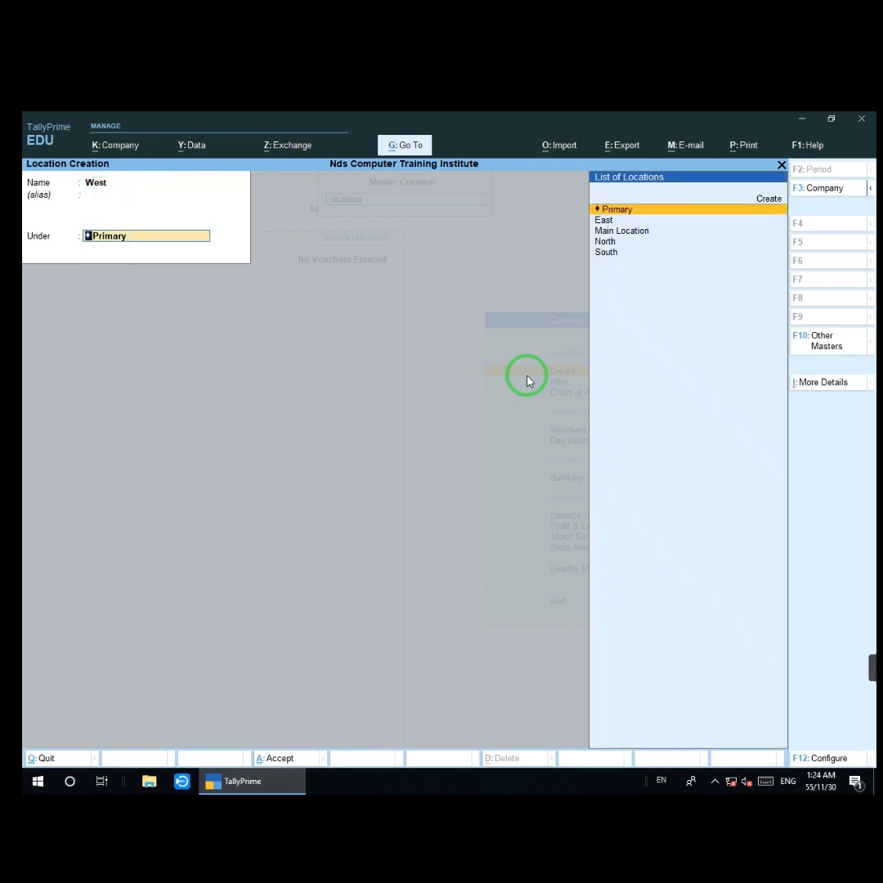
key(Return)
key(Return)
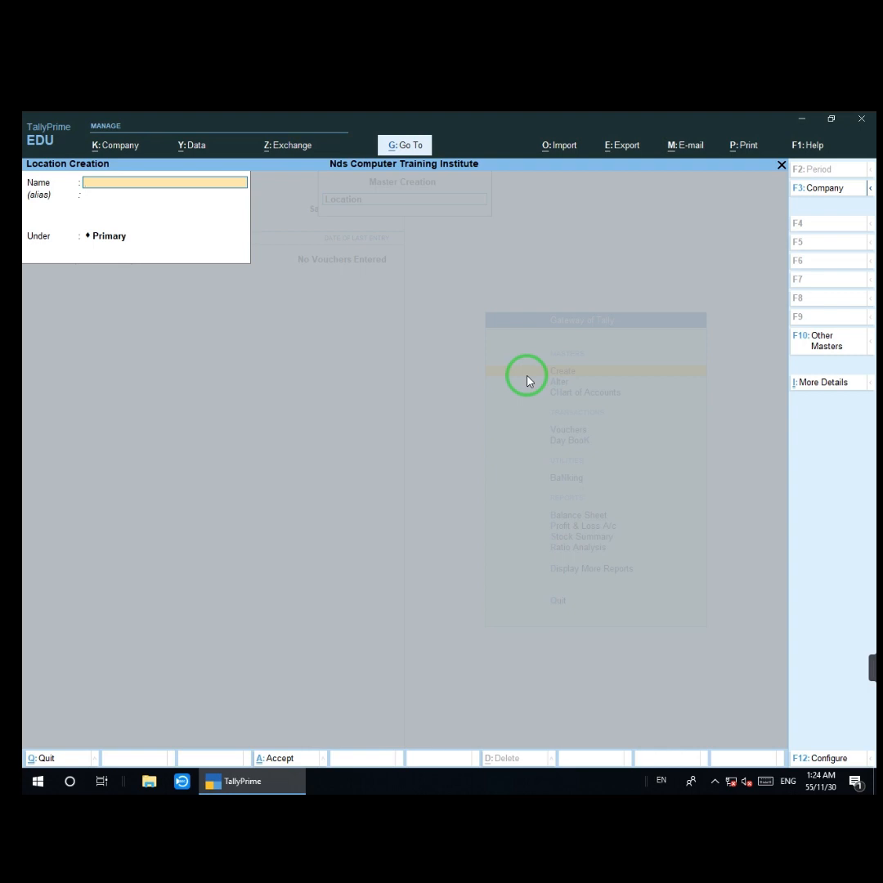
key(Escape)
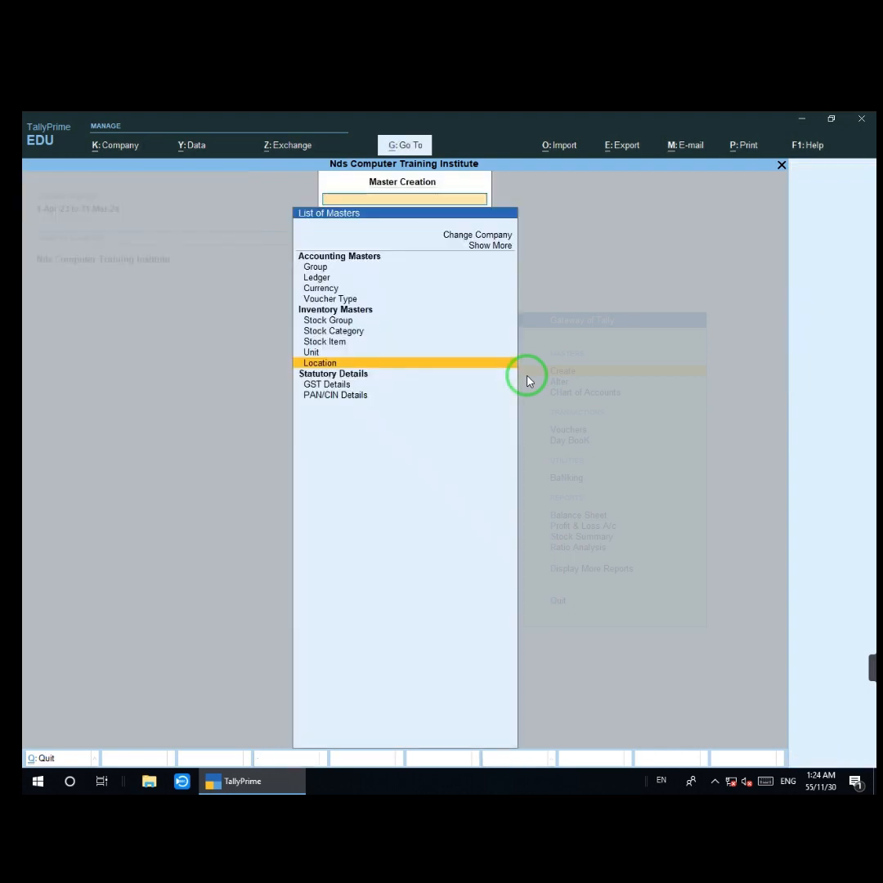
- Start a new stock item named Computer_i3 Processor"dell" and place it under the Electronics Goods group
key(Up)
key(Up)
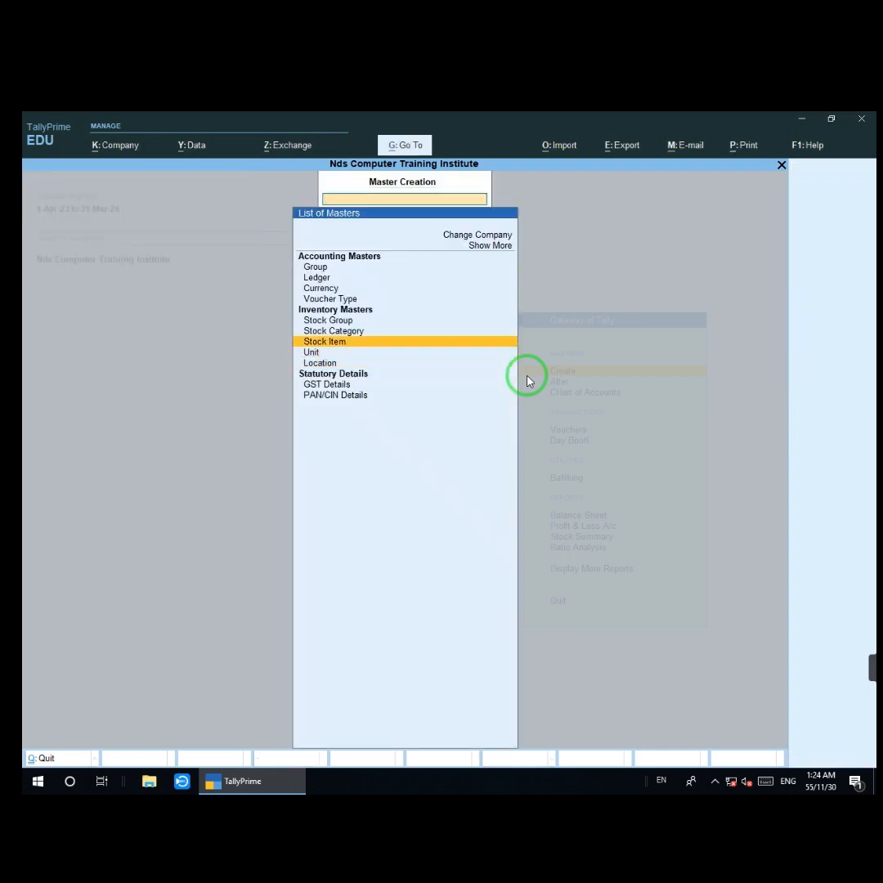
key(Return)
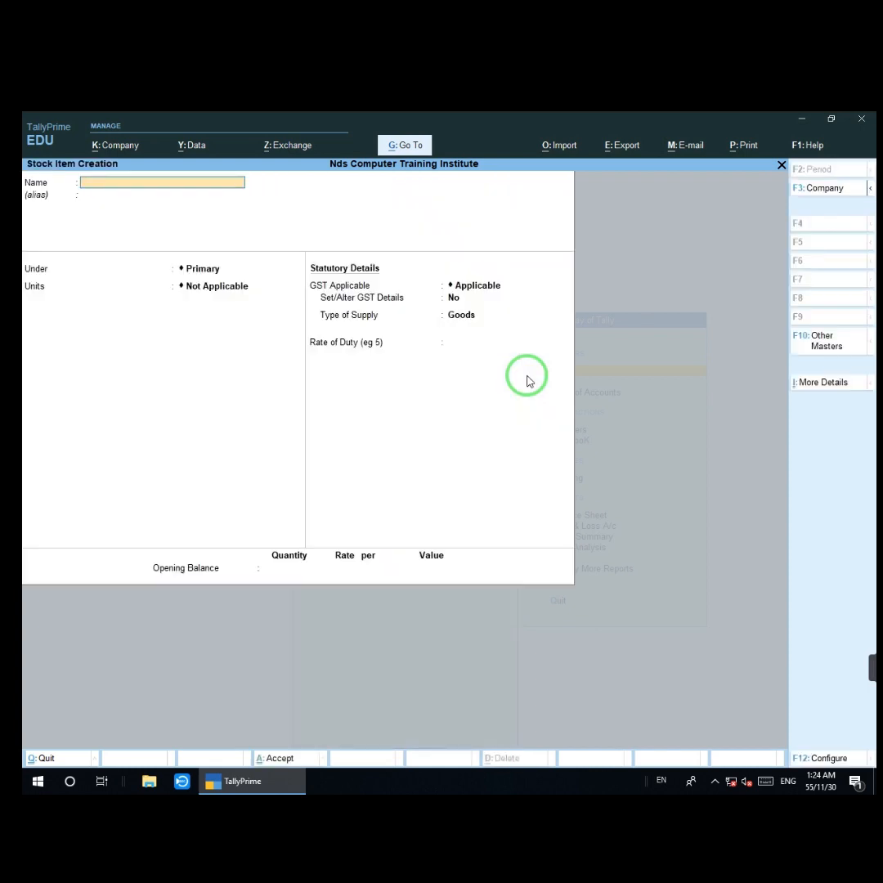
text(Computer)
key(BackSpace)
text(_i3 Processor"dell")
key(Return)
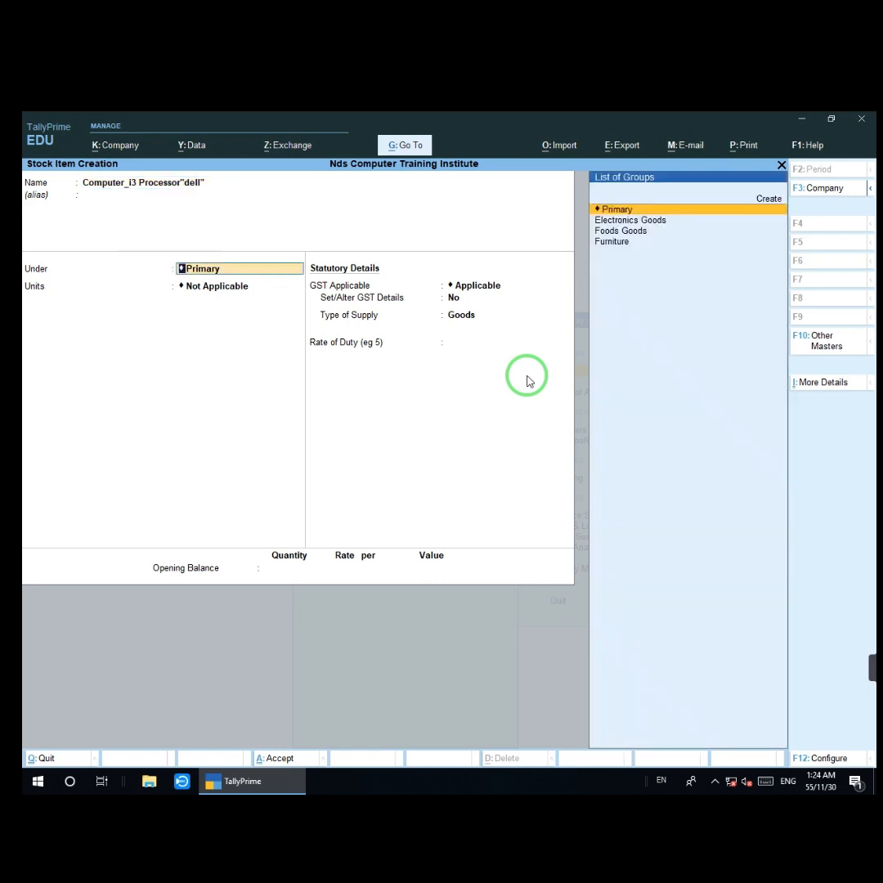
key(Down)
key(Return)
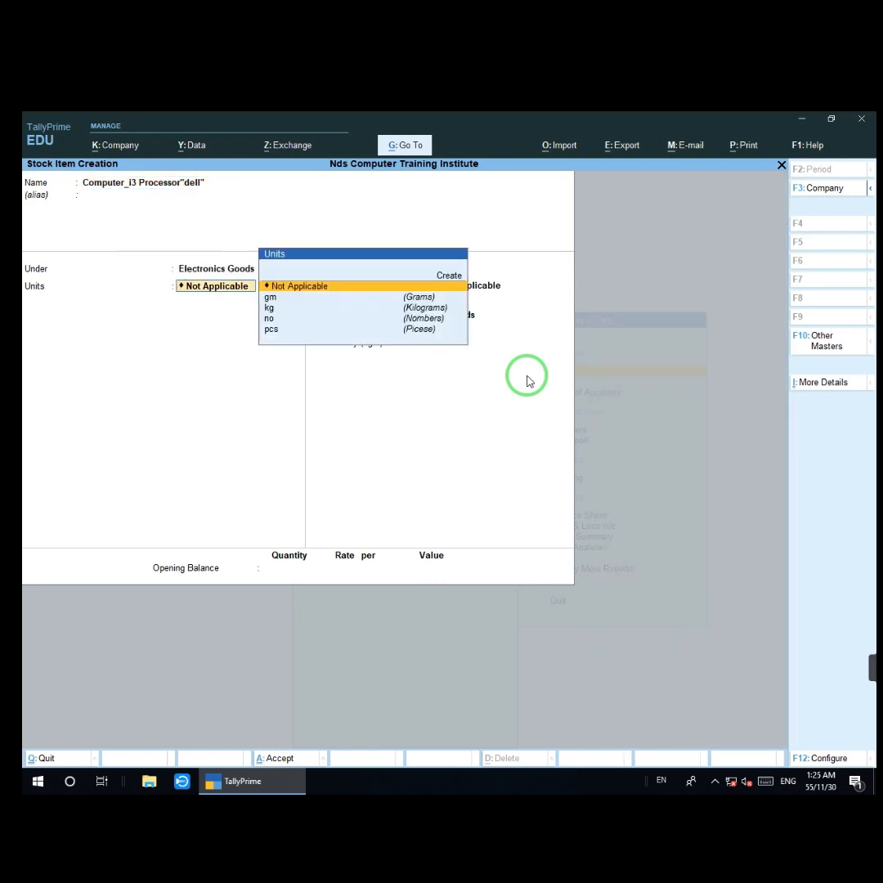
- Set the Dell computer's unit to pcs and keep the default GST applicability, GST details and type of supply
key(Down)
key(Down)
key(Down)
key(Down)
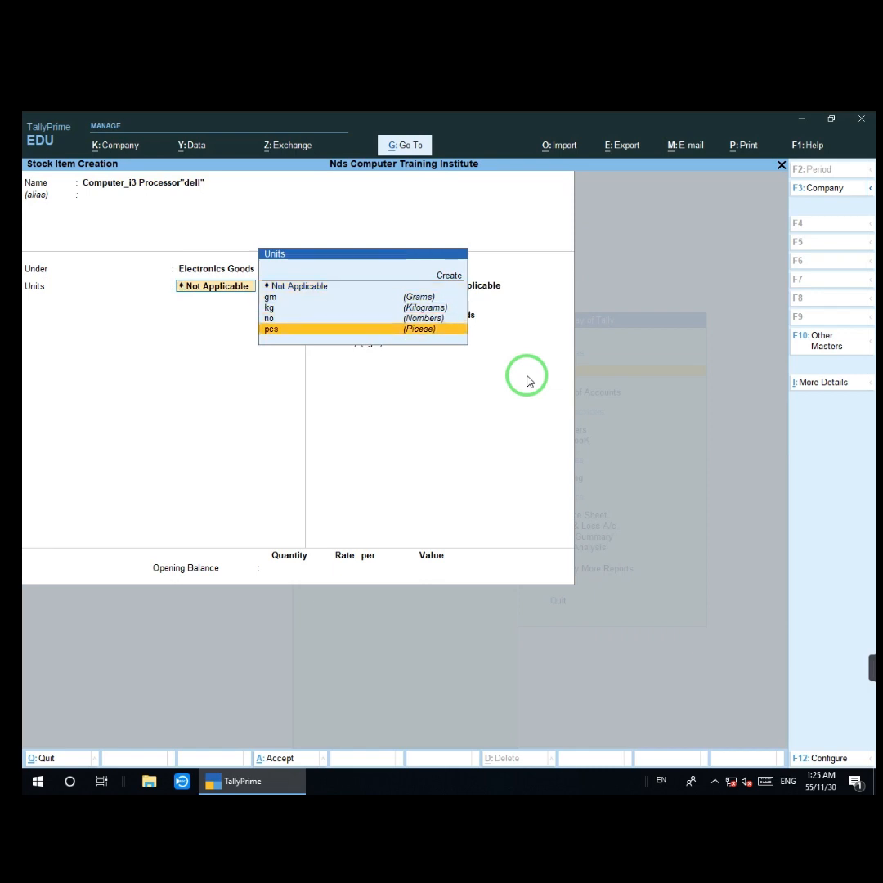
key(Return)
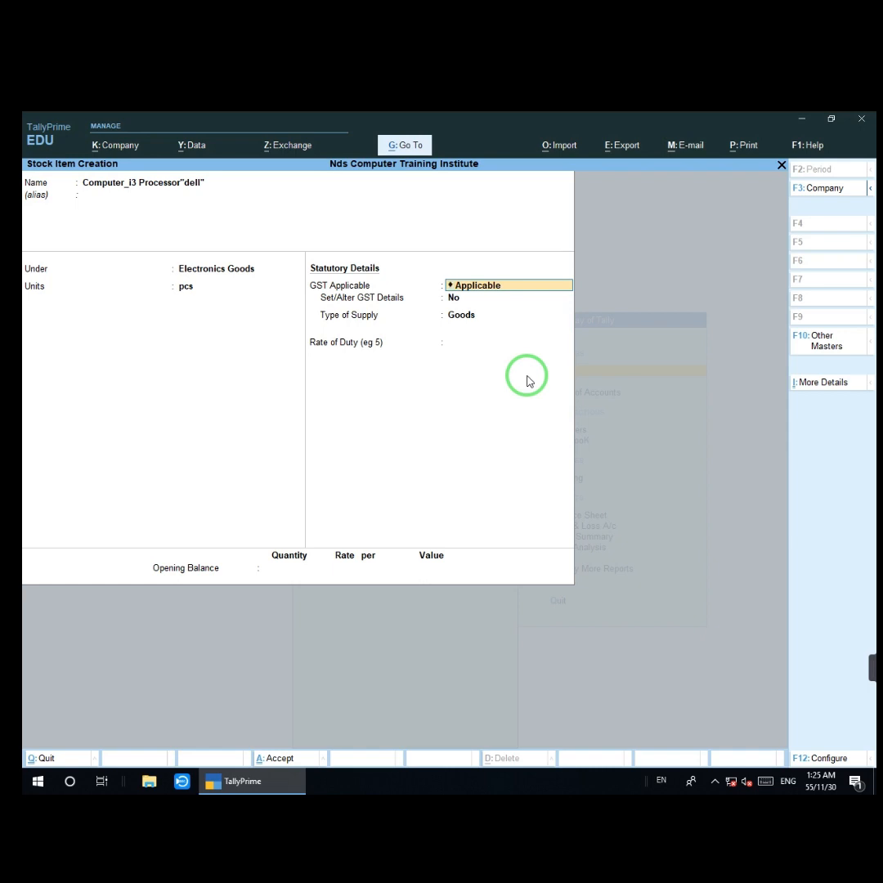
key(Return)
key(Return)
key(Return)
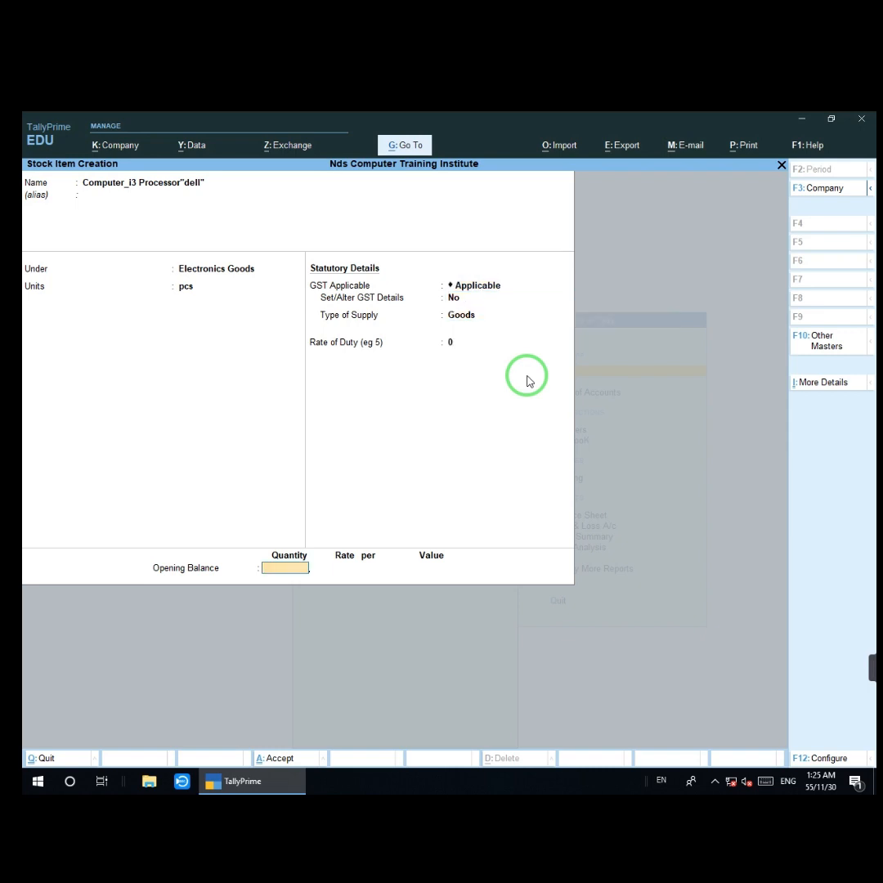
- Enter an opening quantity of 10 for the Dell computer and allocate it to the North location
text(10)
key(Return)
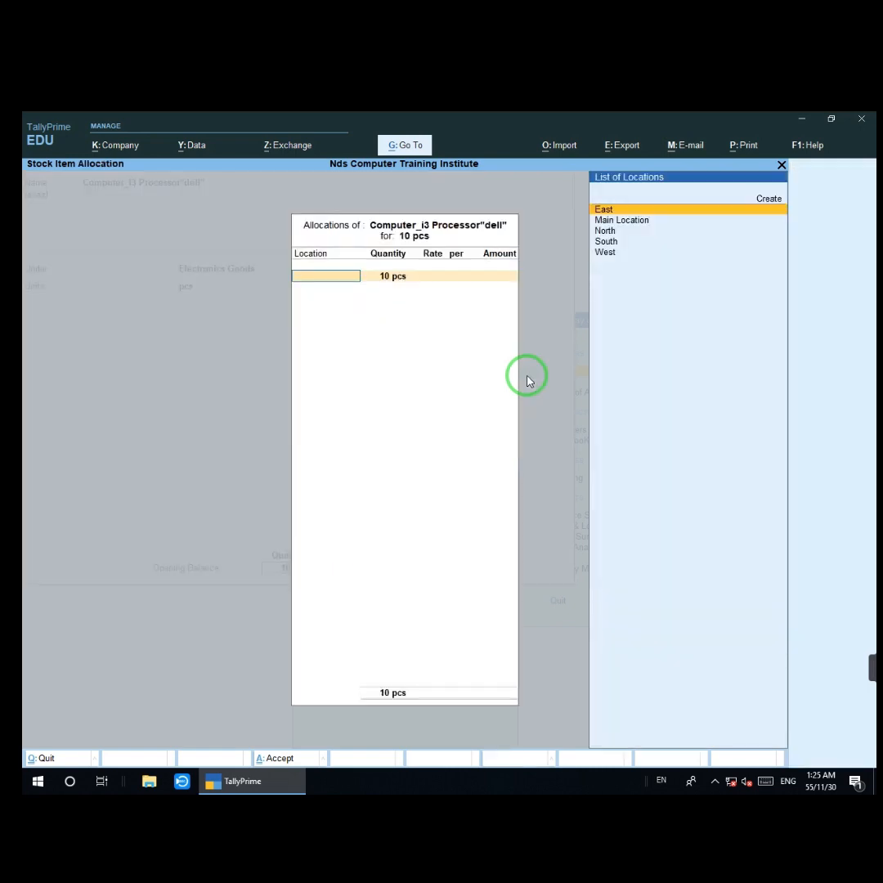
key(Down)
key(Down)
key(Down)
key(Down)
key(Up)
key(Up)
key(Up)
key(Up)
key(Down)
key(Down)
key(Return)
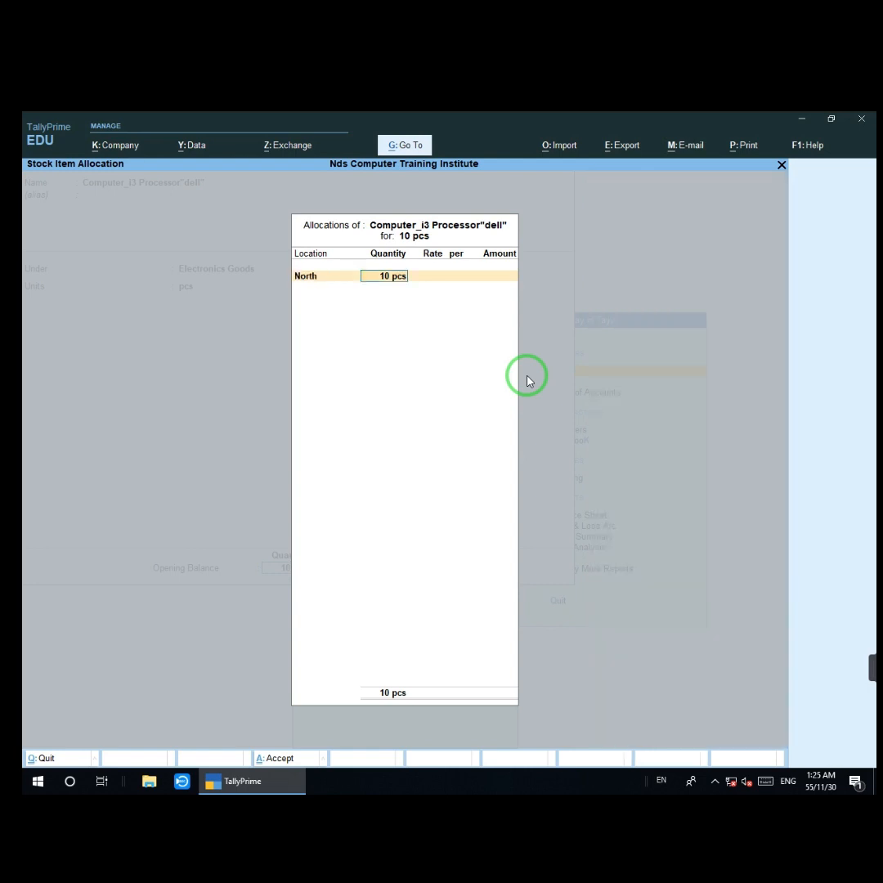
- Set the North allocation's rate to 9000 per pcs and save the Dell computer stock item
key(Return)
text(9000)
key(Return)
key(Return)
key(Return)
key(Return)
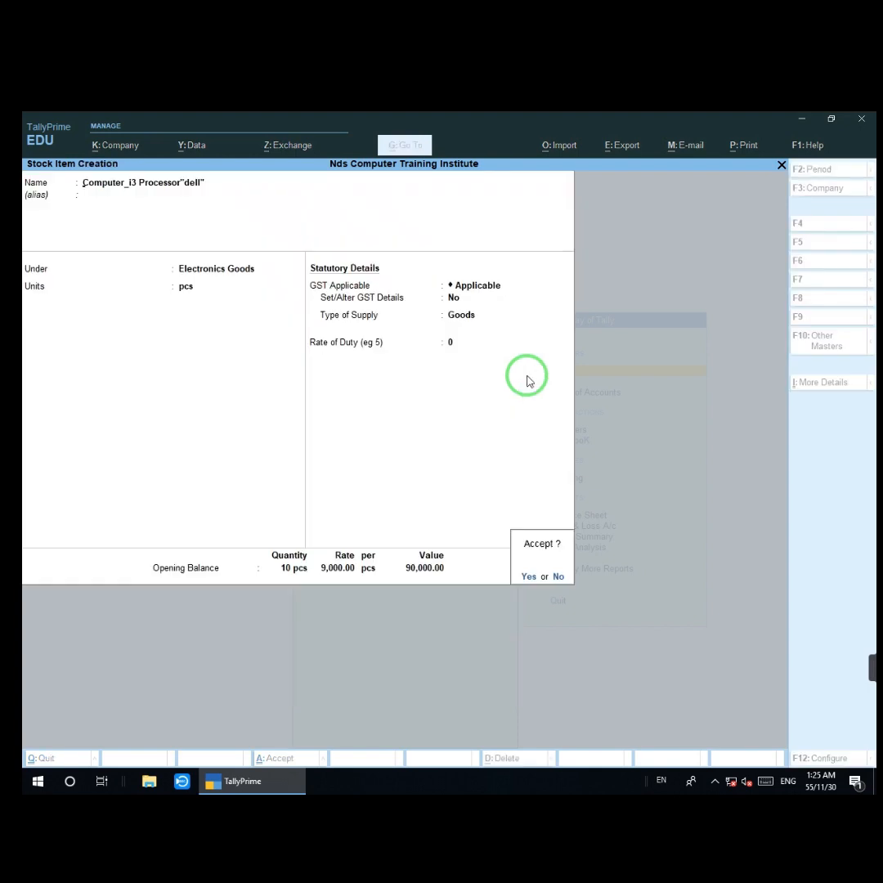
key(Return)
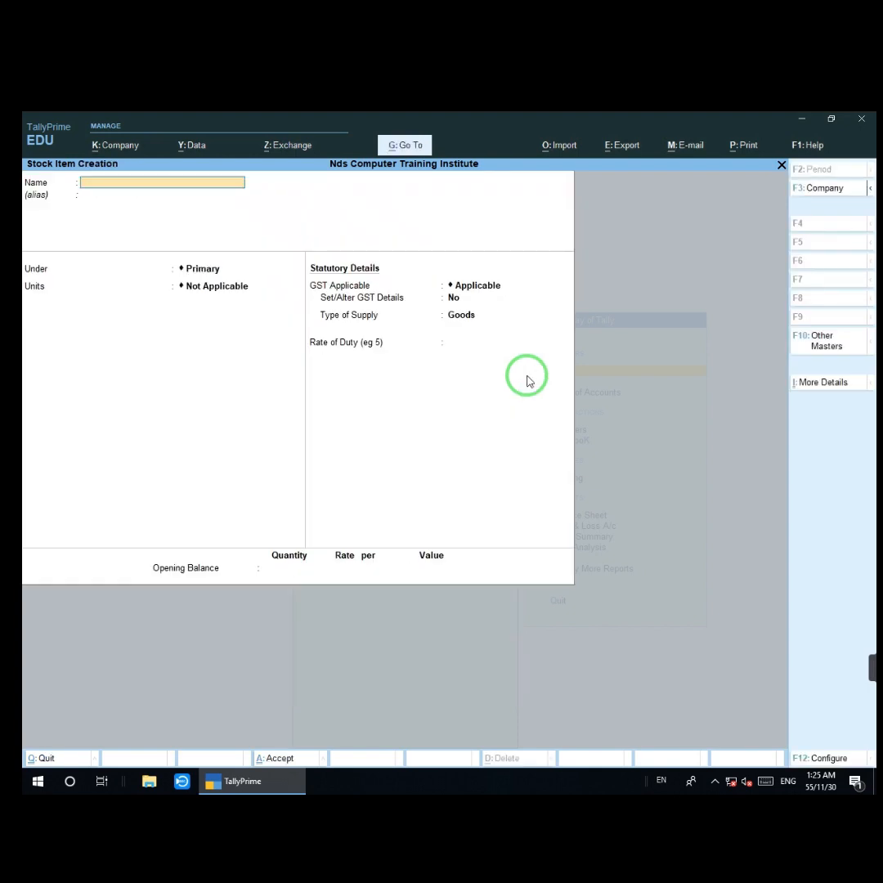
- Start a stock item named Hard Disk_500gb"wd" under Electronics Goods with pcs as its unit
text(Hard Disk_500gb"wd)
key(Return)
key(Down)
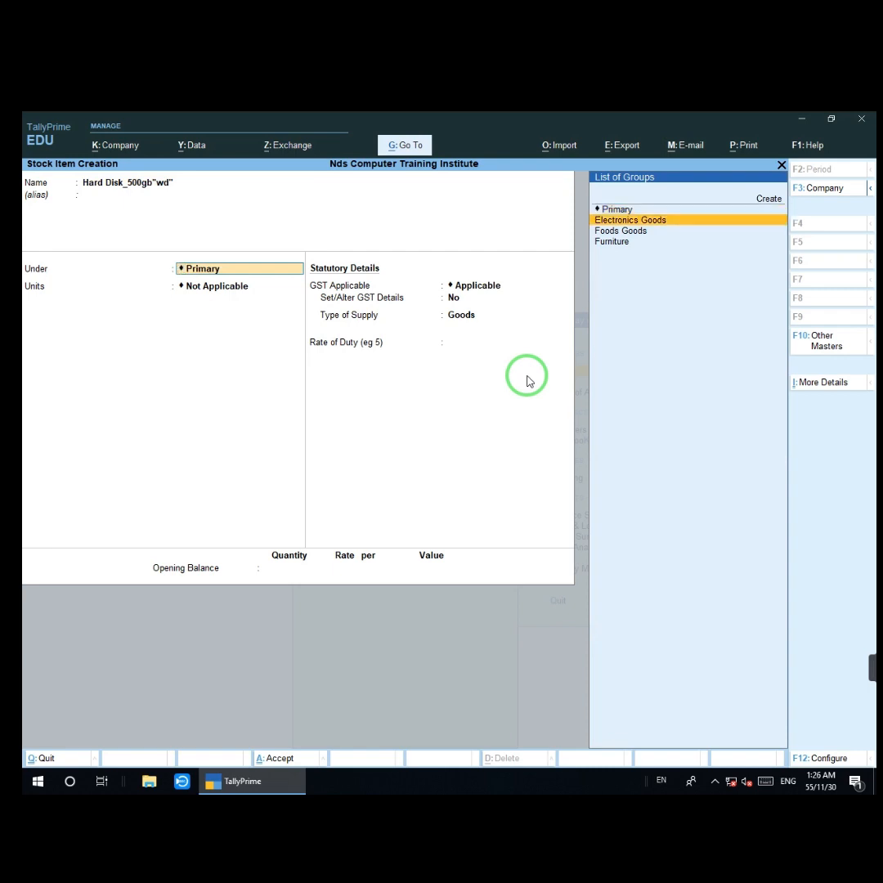
key(Return)
key(Return)
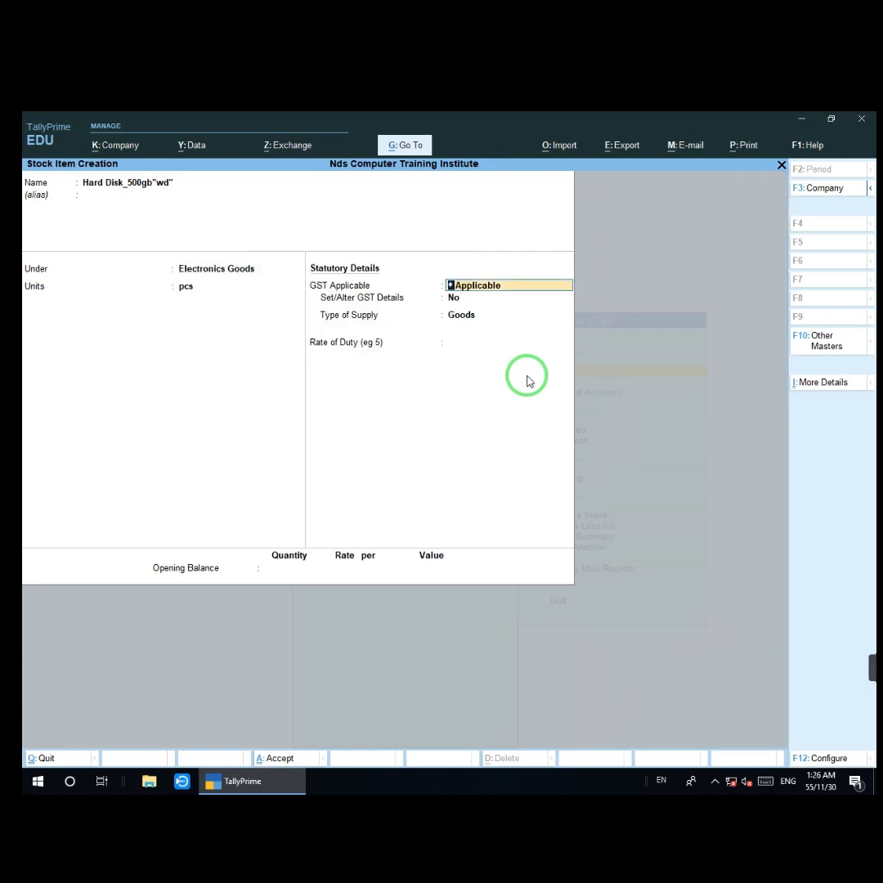
- Keep the hard disk's default statutory details and enter an opening quantity of 12
key(Return)
key(Return)
key(Return)
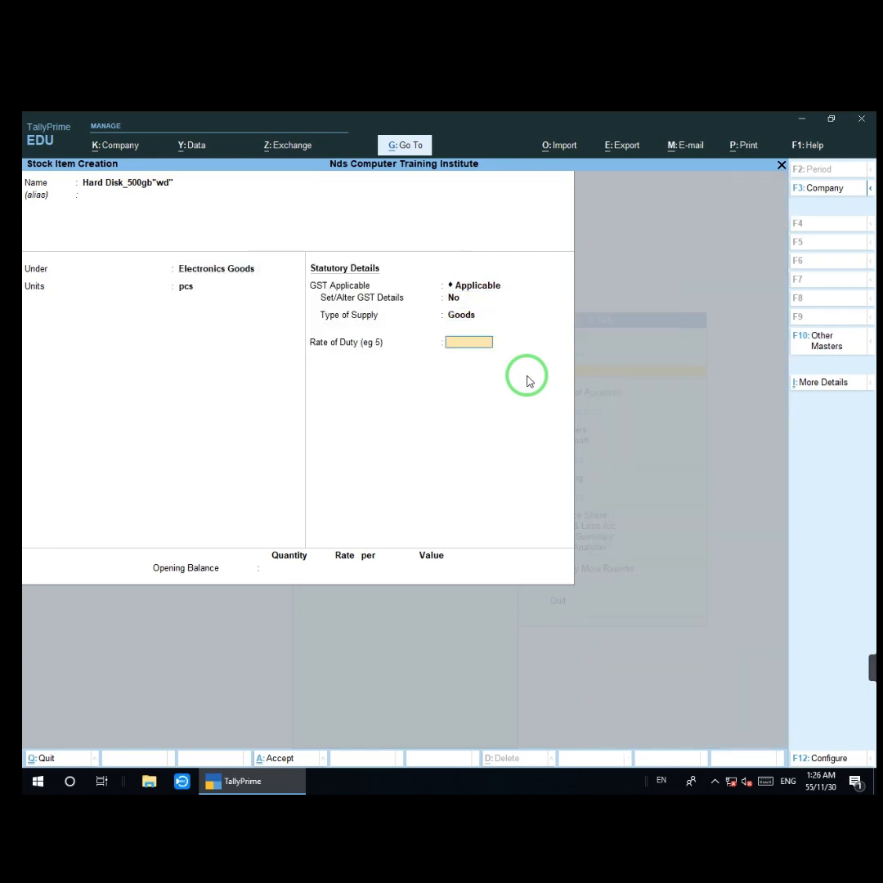
key(Return)
text(12)
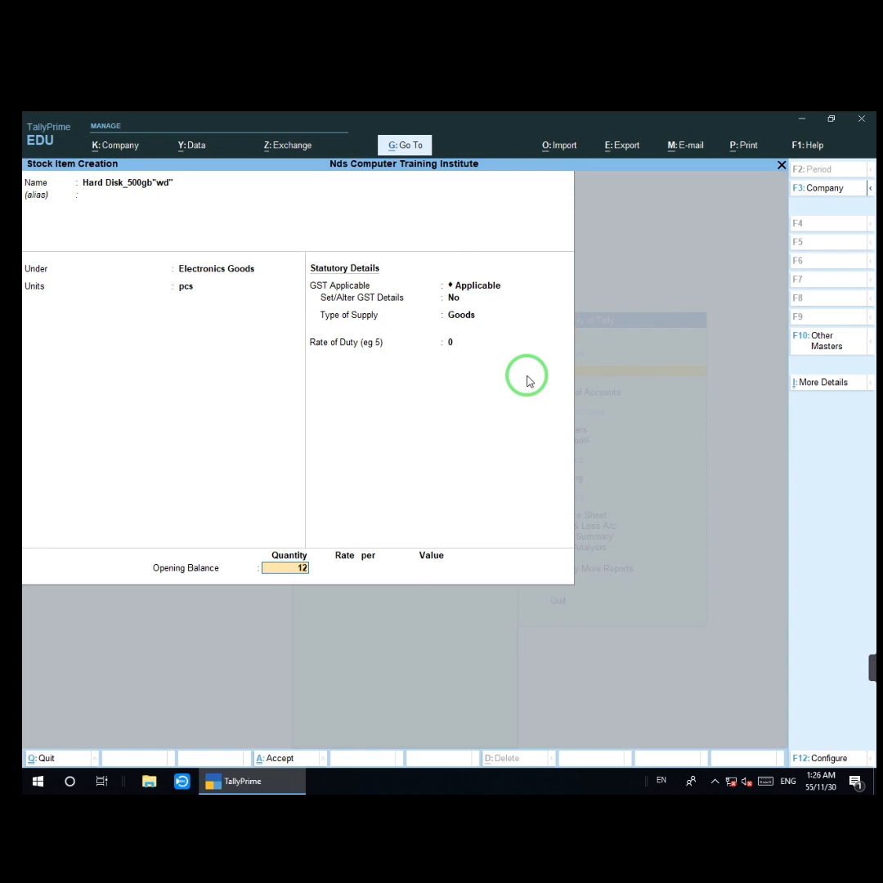
key(Return)
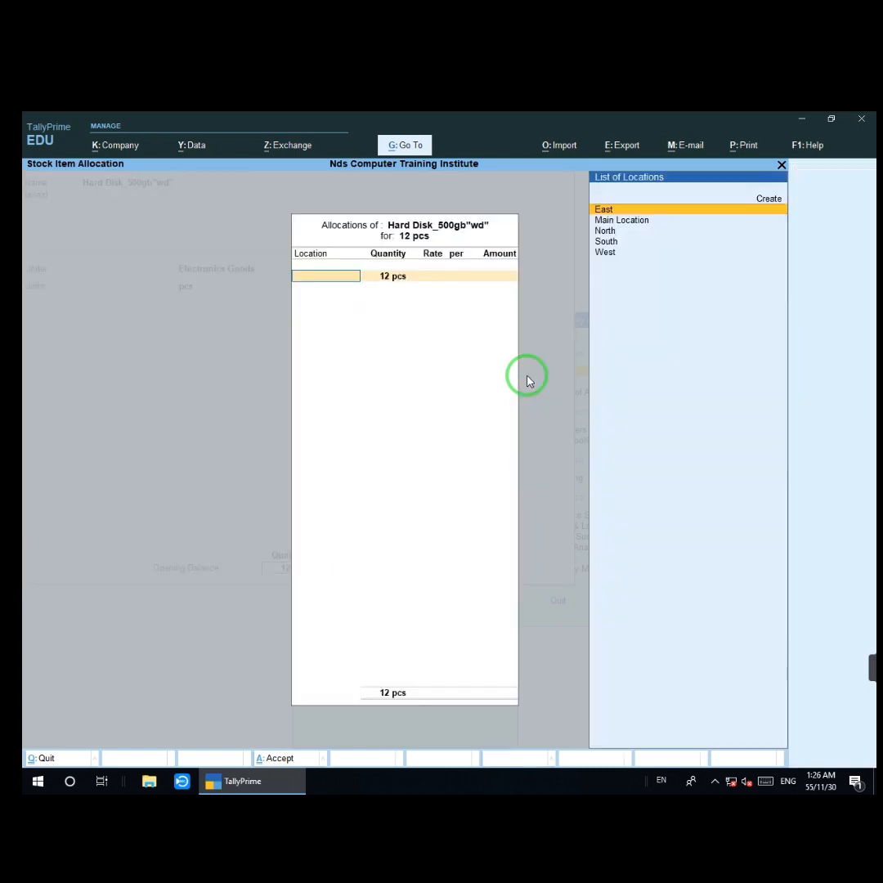
- Allocate the 12 hard disks to South at a rate of 4,400 per pcs, save the item and leave stock item creation
key(Down)
key(Down)
key(Down)
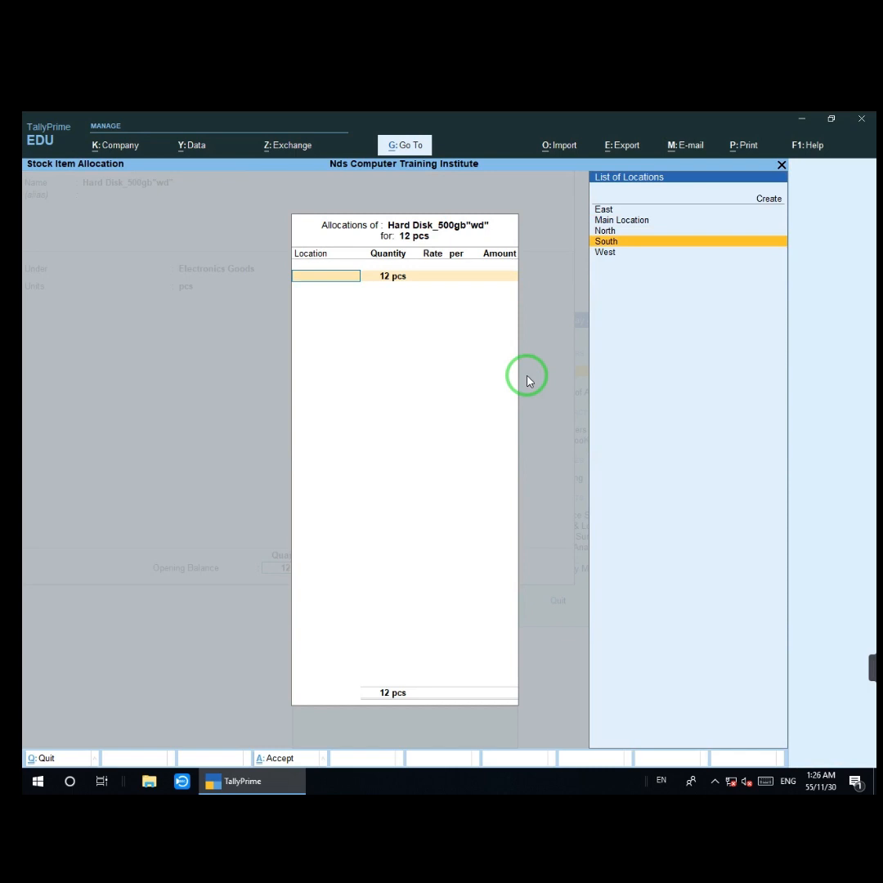
key(Return)
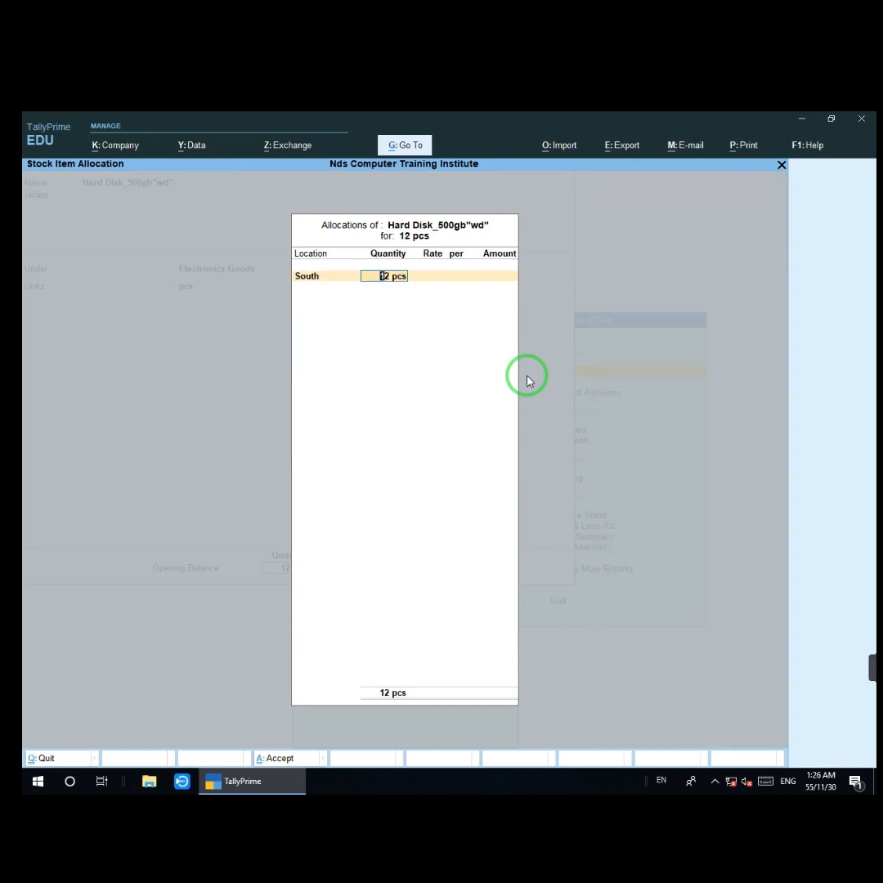
key(Return)
text(4,)
text(400)
key(Return)
key(Return)
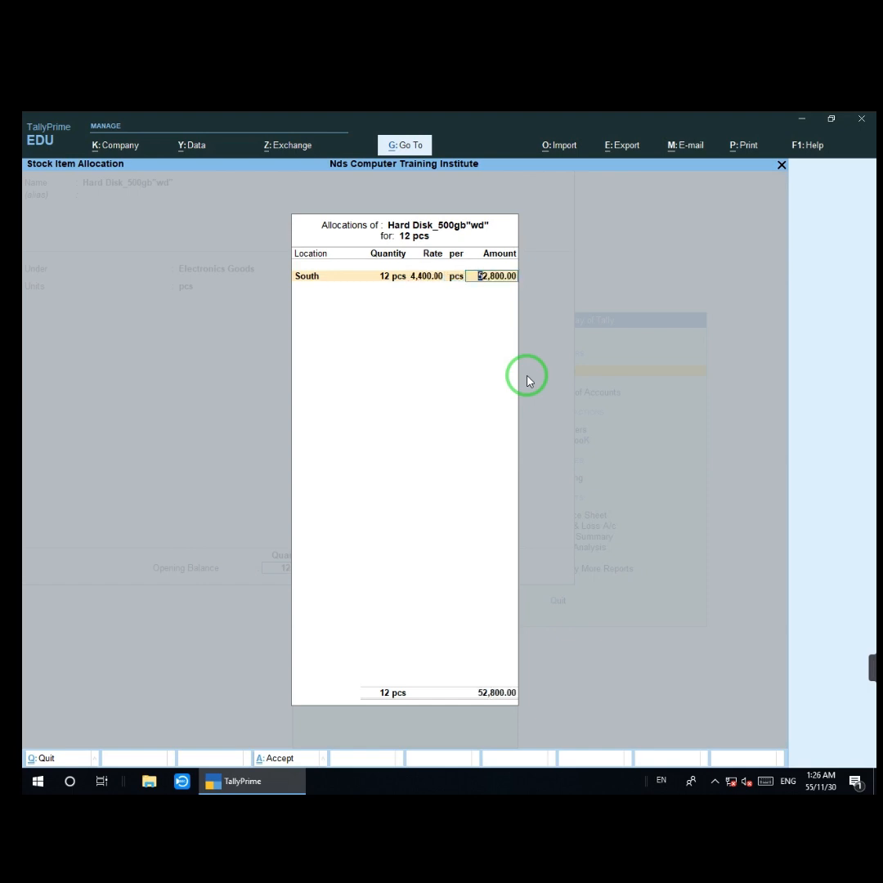
key(Return)
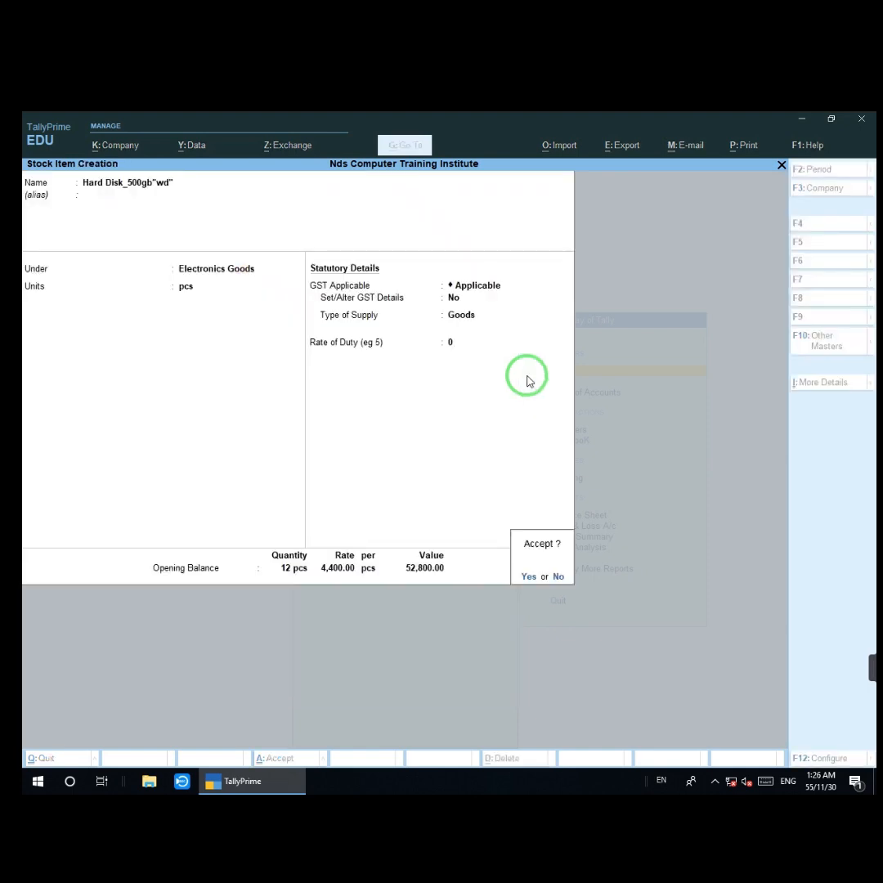
key(Return)
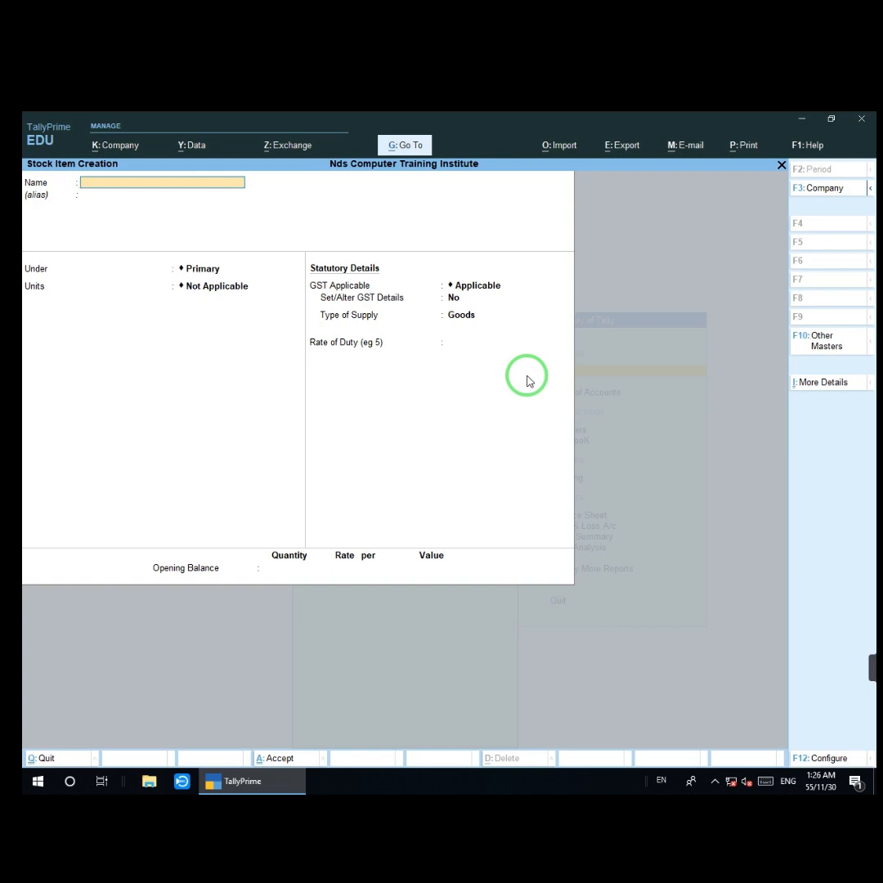
key(Escape)
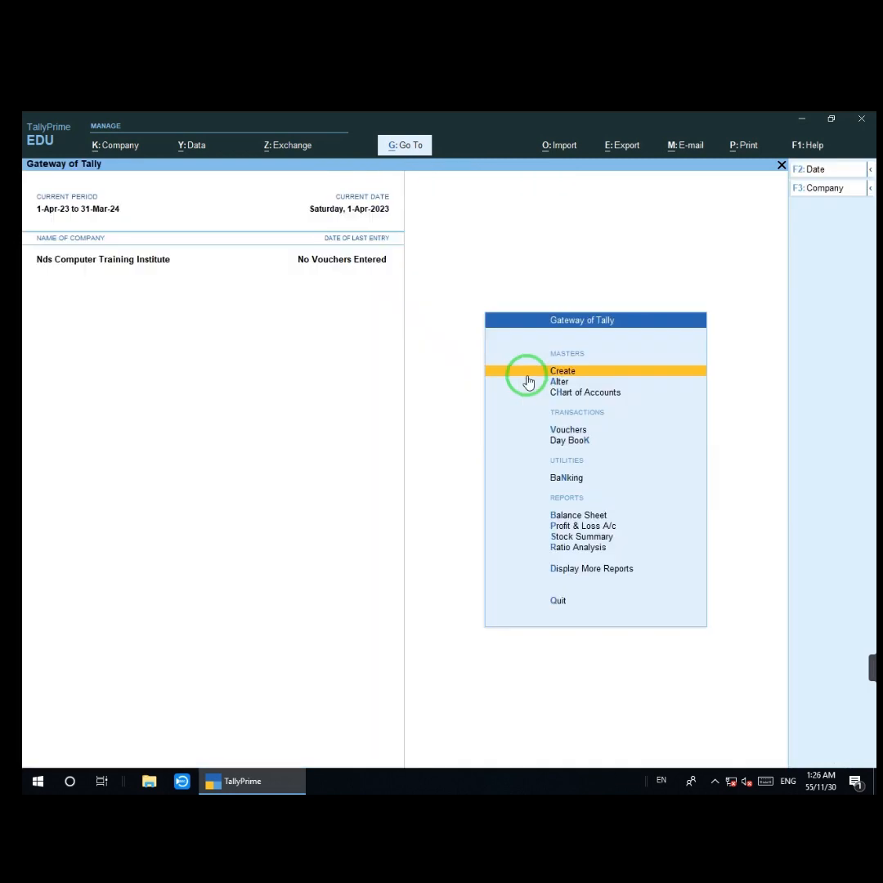
- Examine the list of existing stock groups available for alteration, without changing any
click(528, 381)
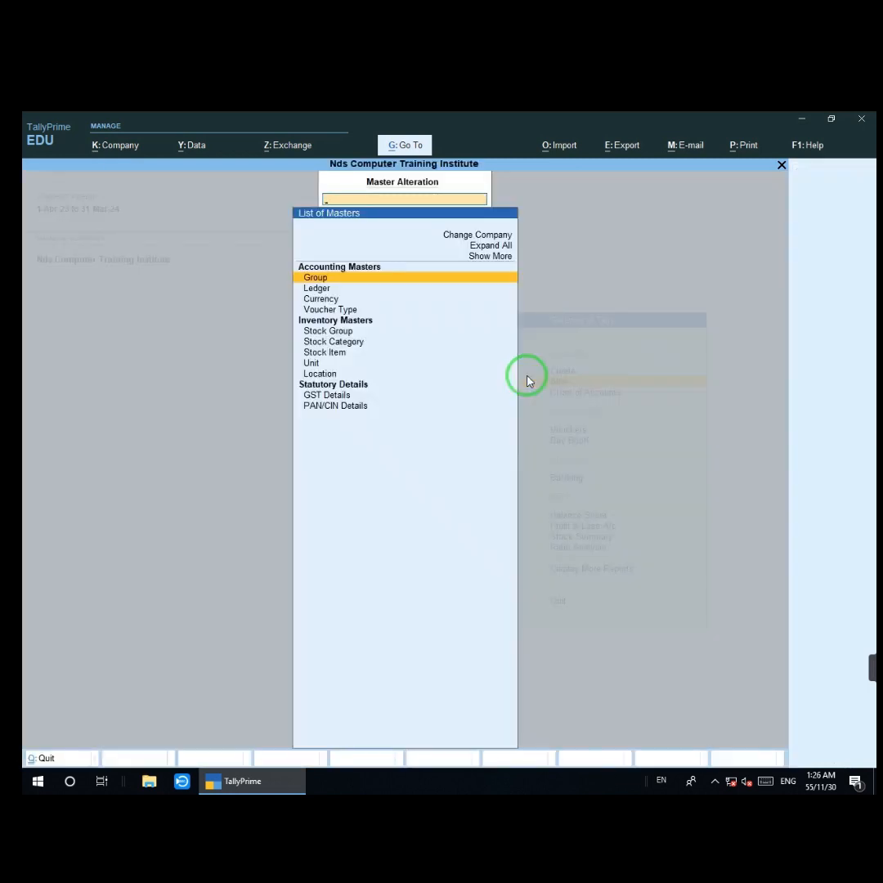
key(Down)
key(Down)
key(Down)
key(Down)
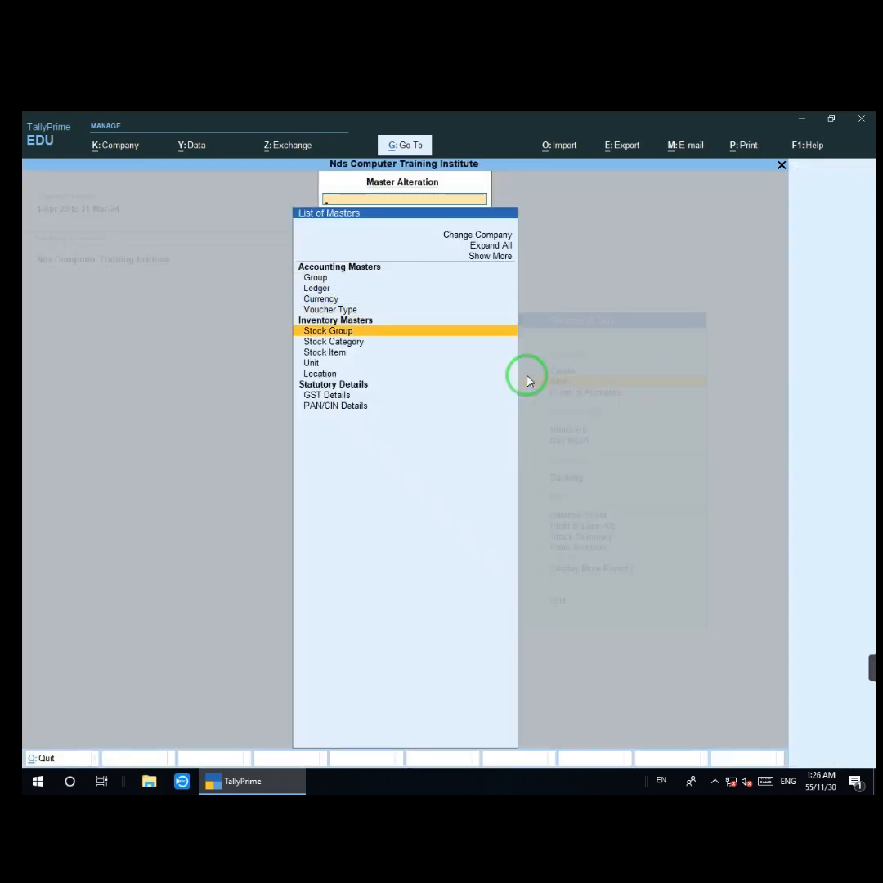
key(Return)
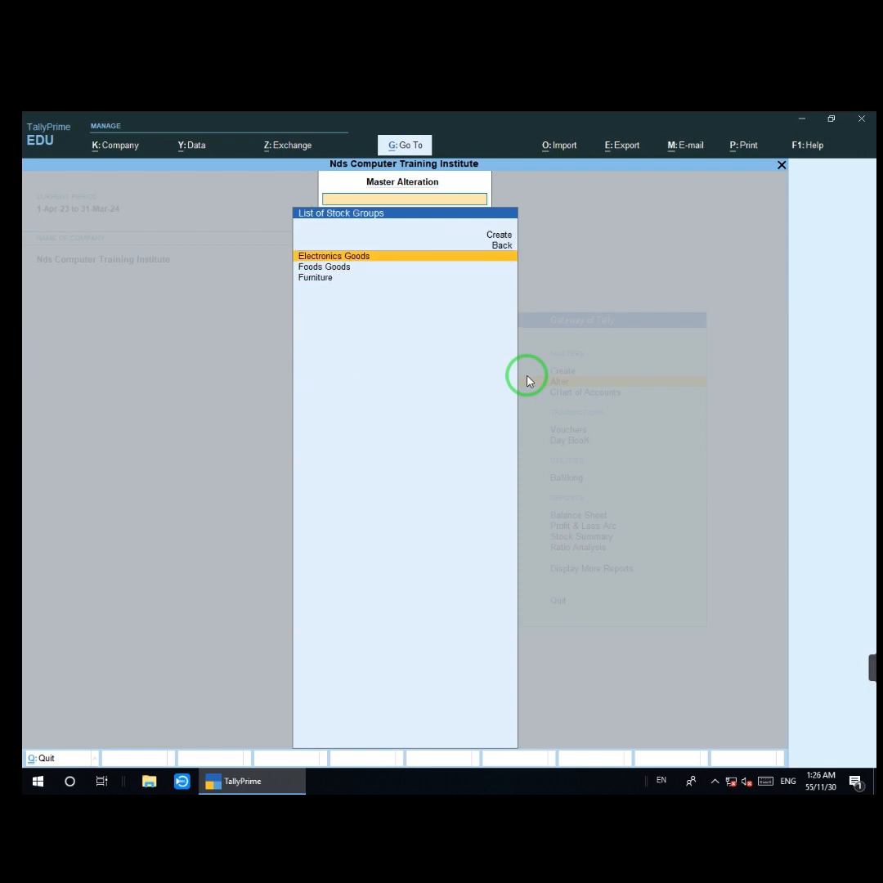
key(Escape)
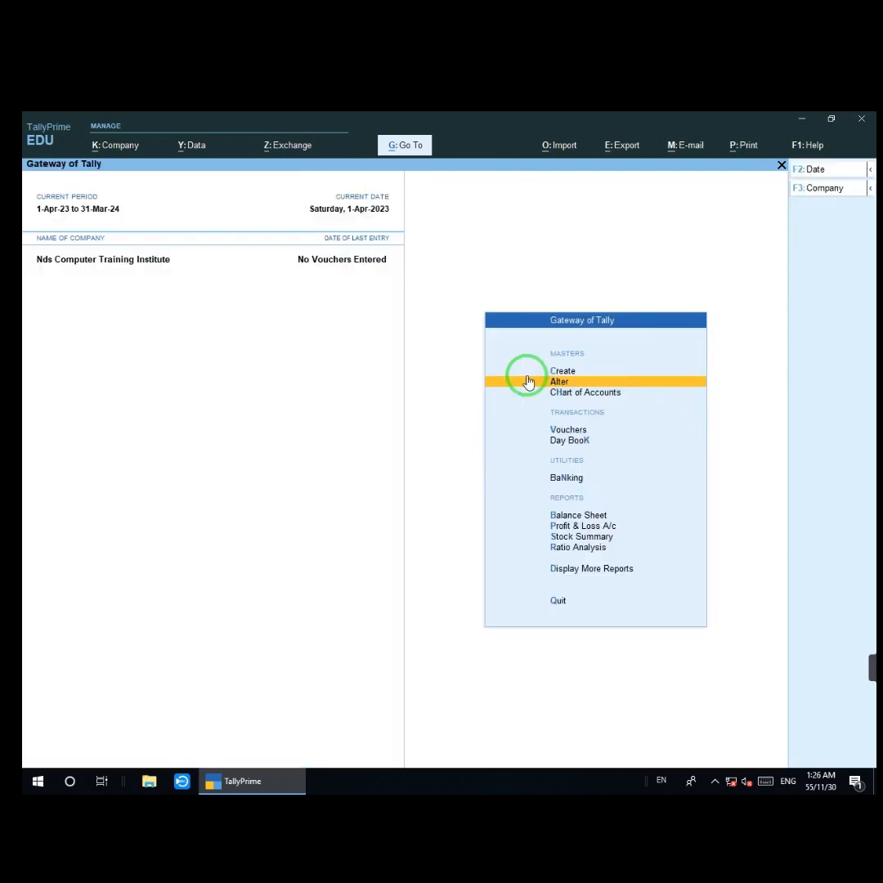
- Examine the list of existing stock categories available for alteration, without changing any
key(Return)
key(Down)
key(Down)
key(Down)
key(Down)
key(Down)
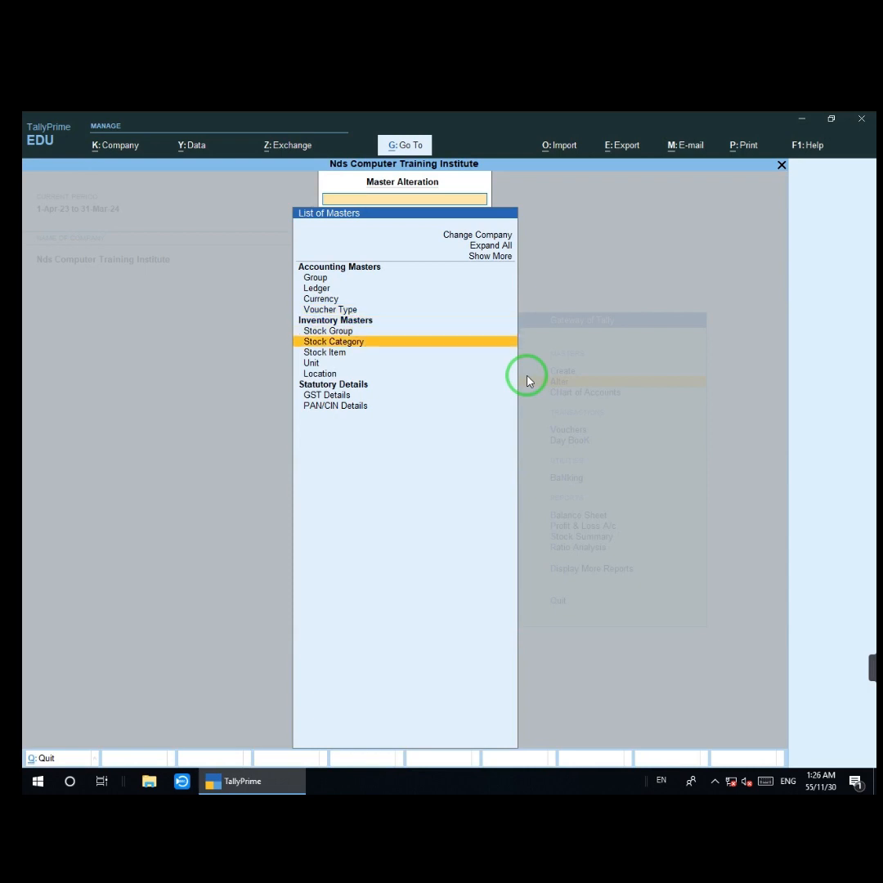
key(Return)
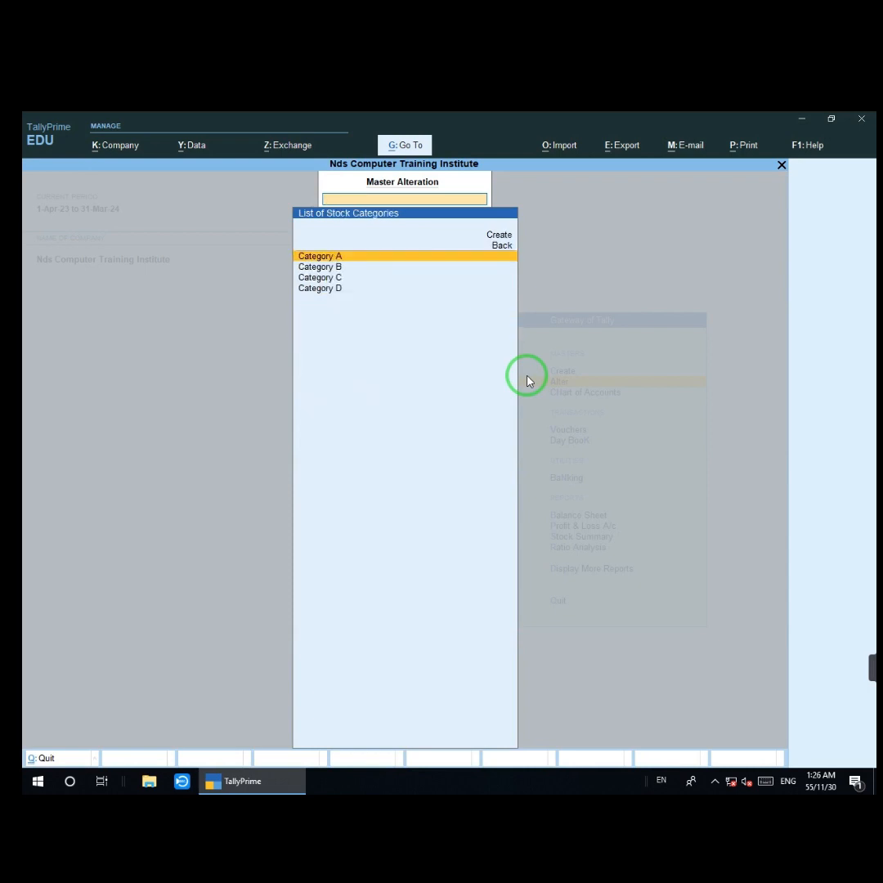
key(Escape)
- Examine the lists of existing units and locations available for alteration
key(Down)
key(Down)
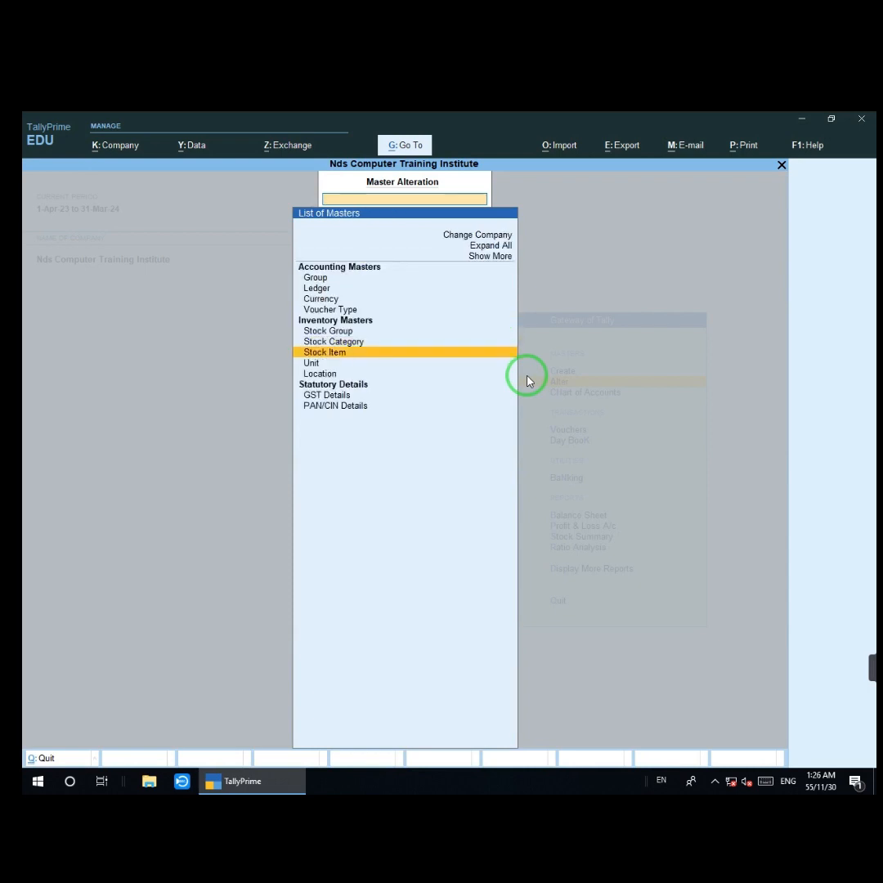
key(Return)
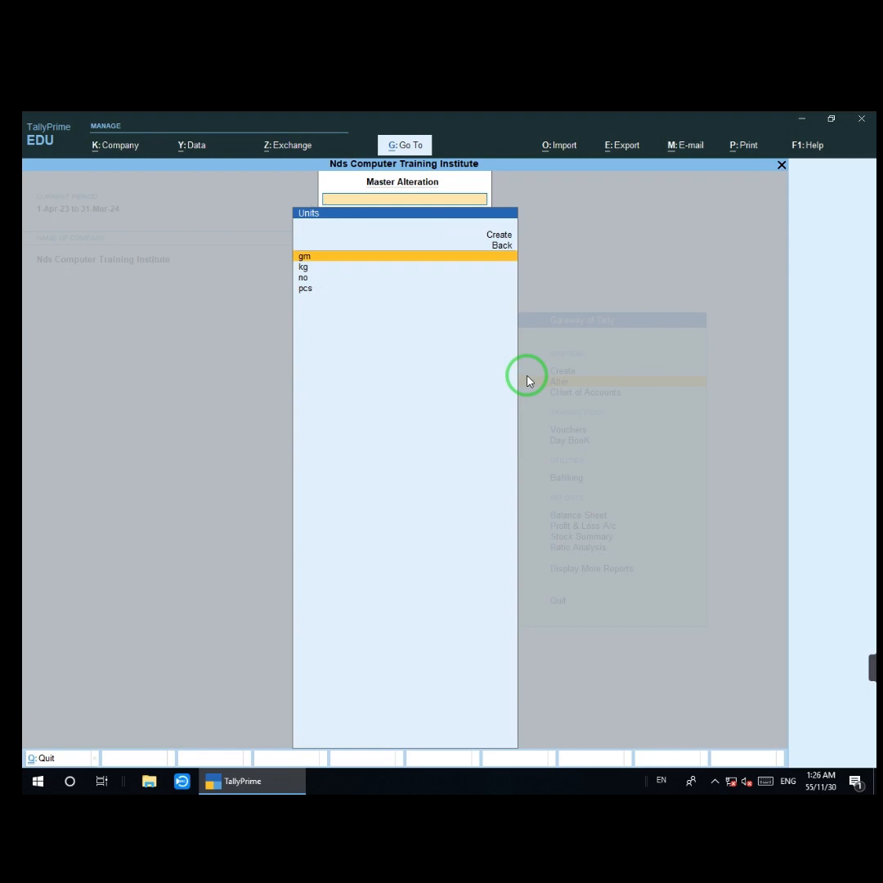
key(Escape)
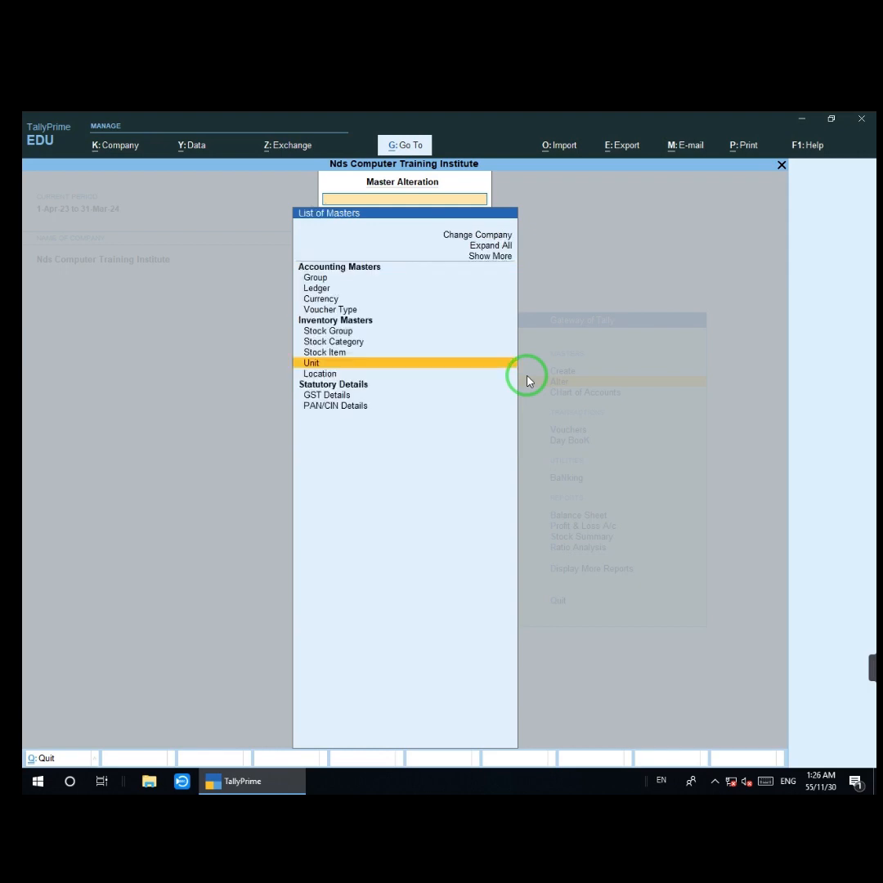
key(Down)
key(Return)
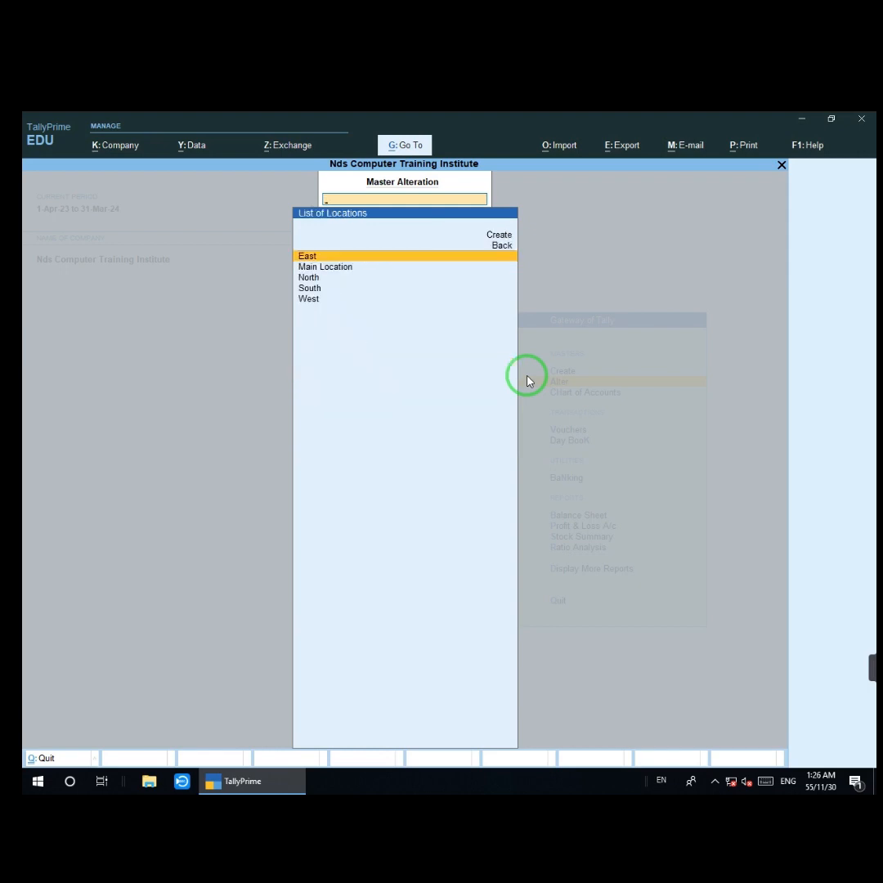
key(Escape)
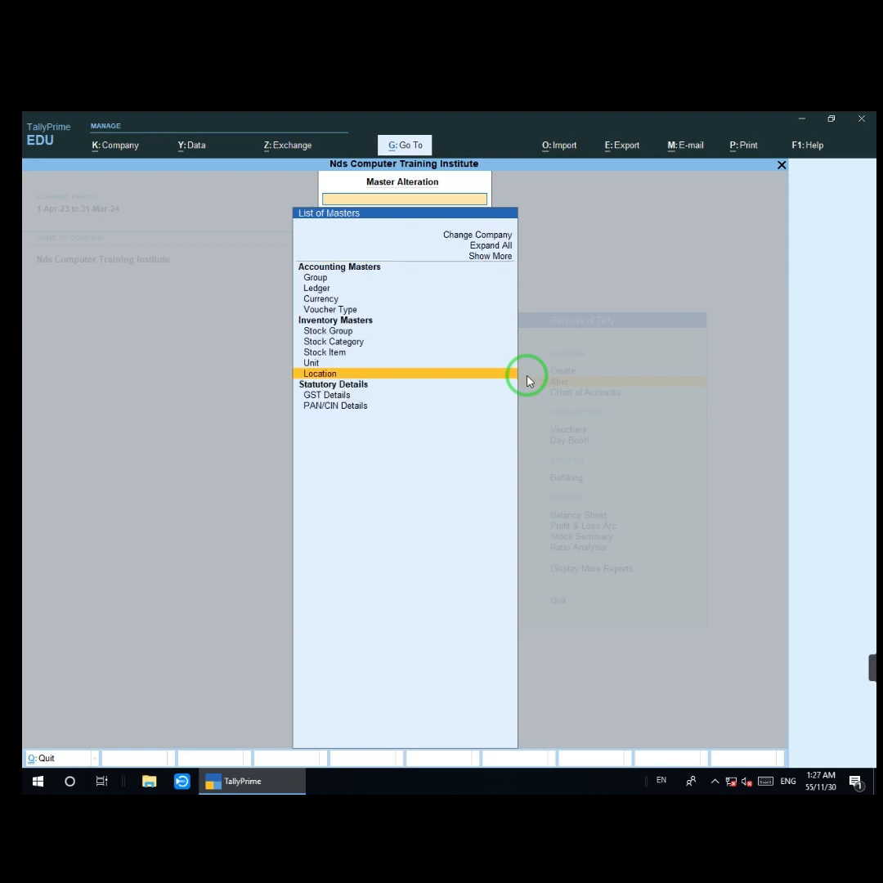
- Open the stock item Computer_i3 Processor"dell" for alteration to review its details, without changing it
key(Up)
key(Up)
key(Return)
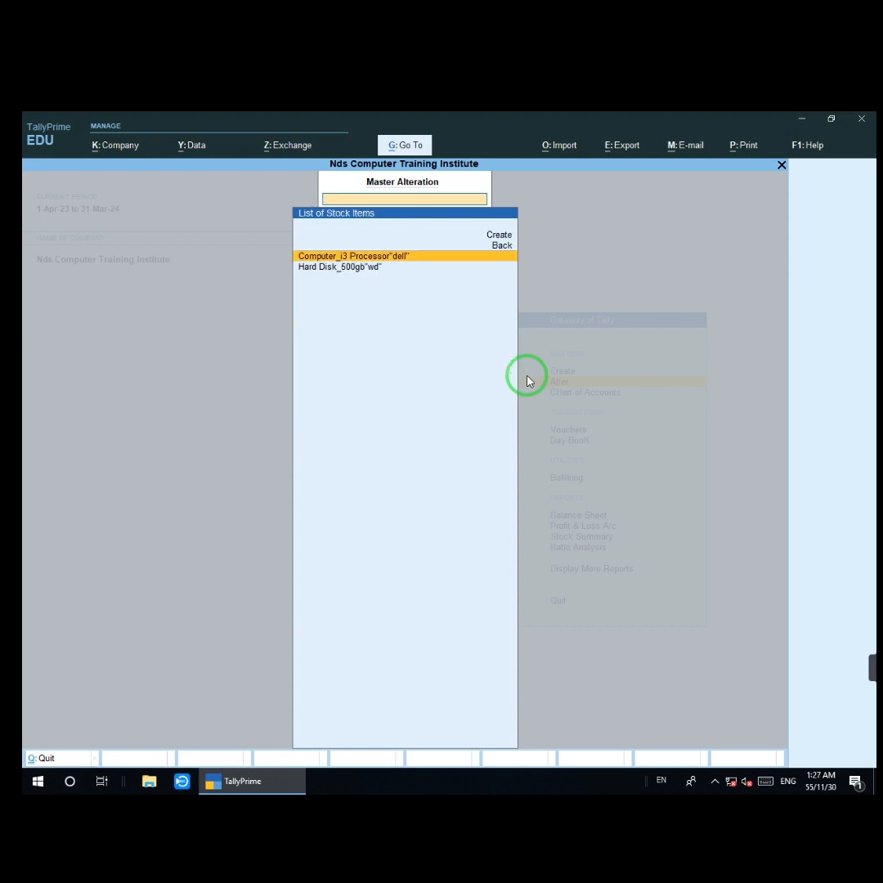
key(Down)
key(Up)
key(Return)
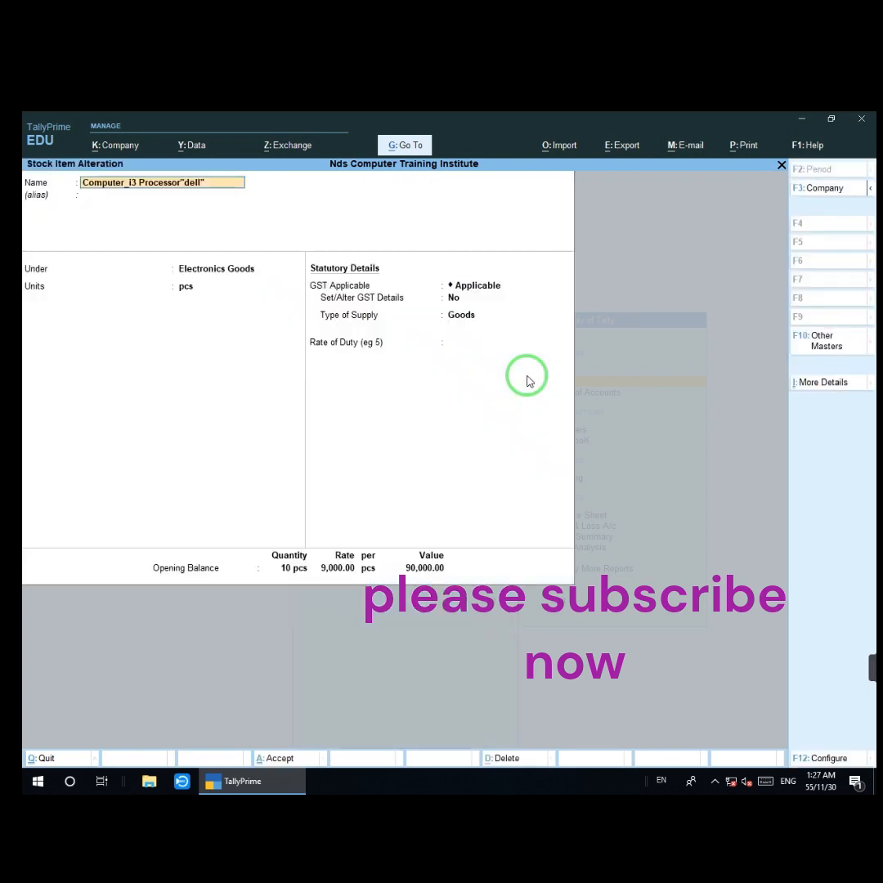
key(Escape)
key(Escape)
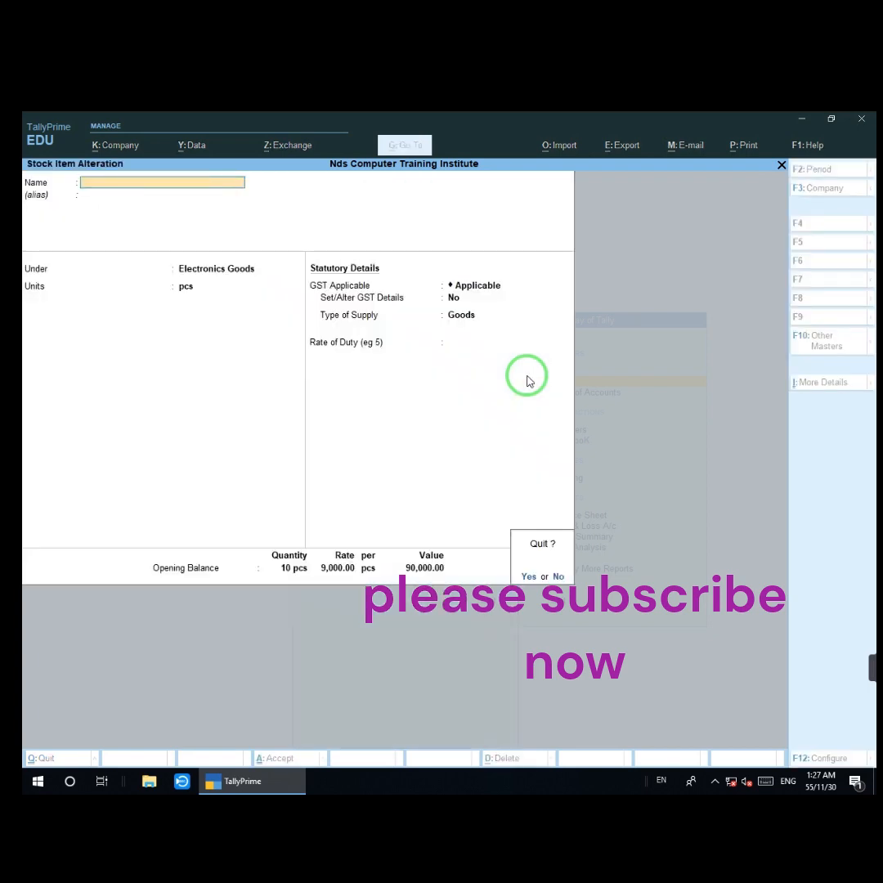